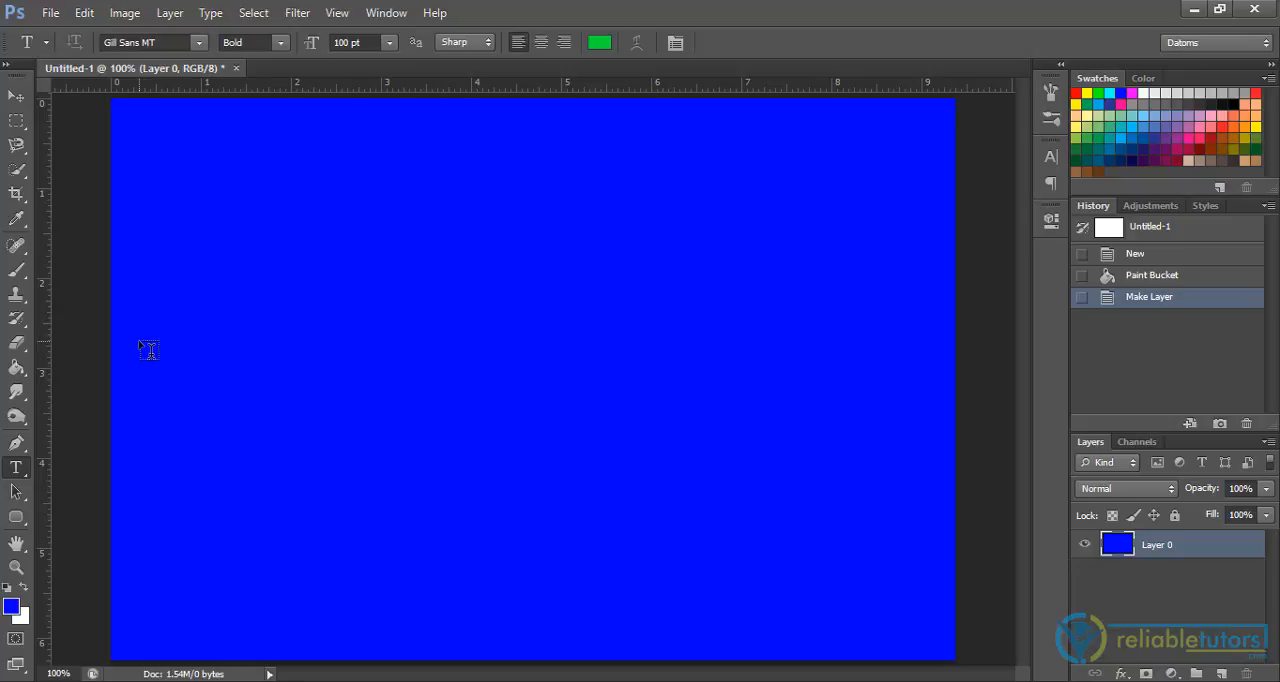
# Step: Add the text "Universal" on the blue canvas and move it down to about the canvas's vertical middle
pyautogui.click(141, 344)
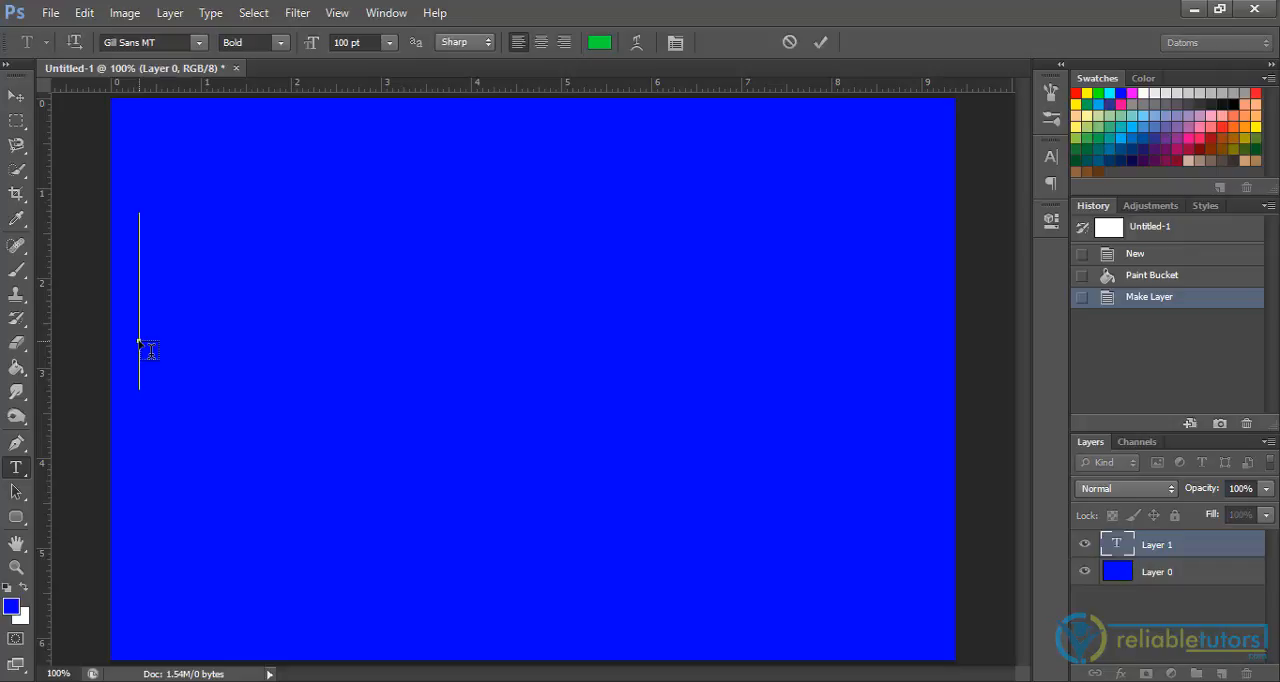
pyautogui.write('Un')
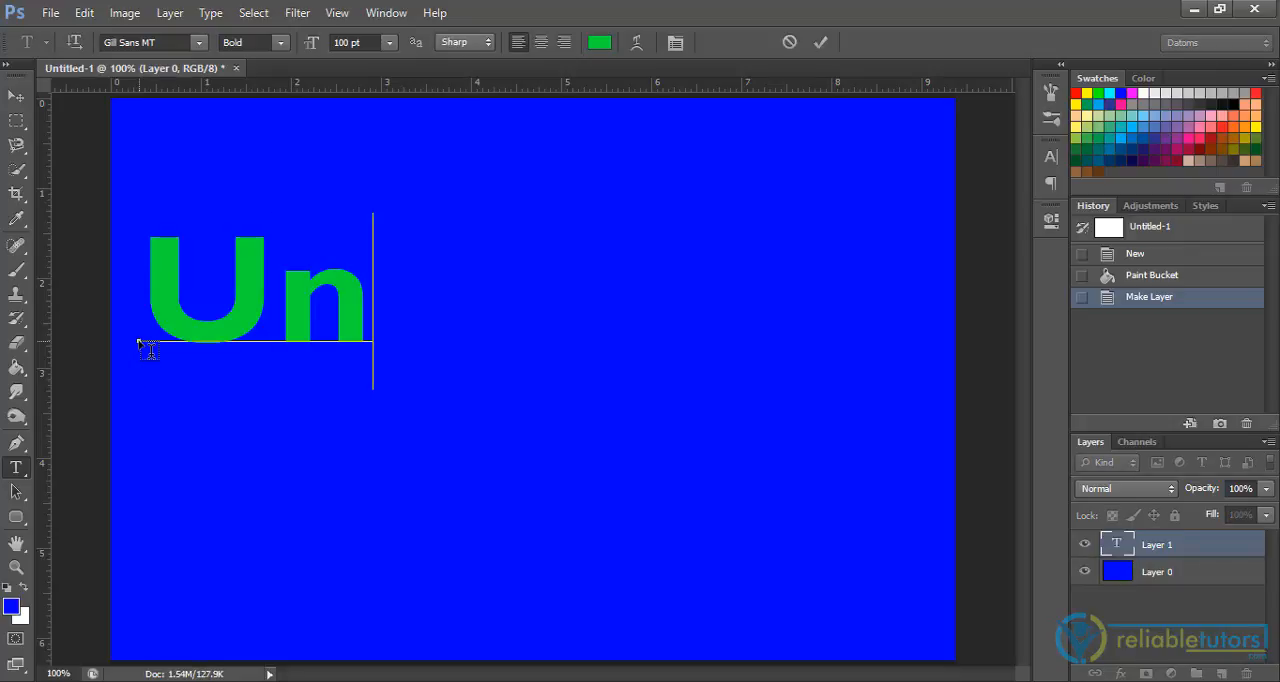
pyautogui.write('iversal')
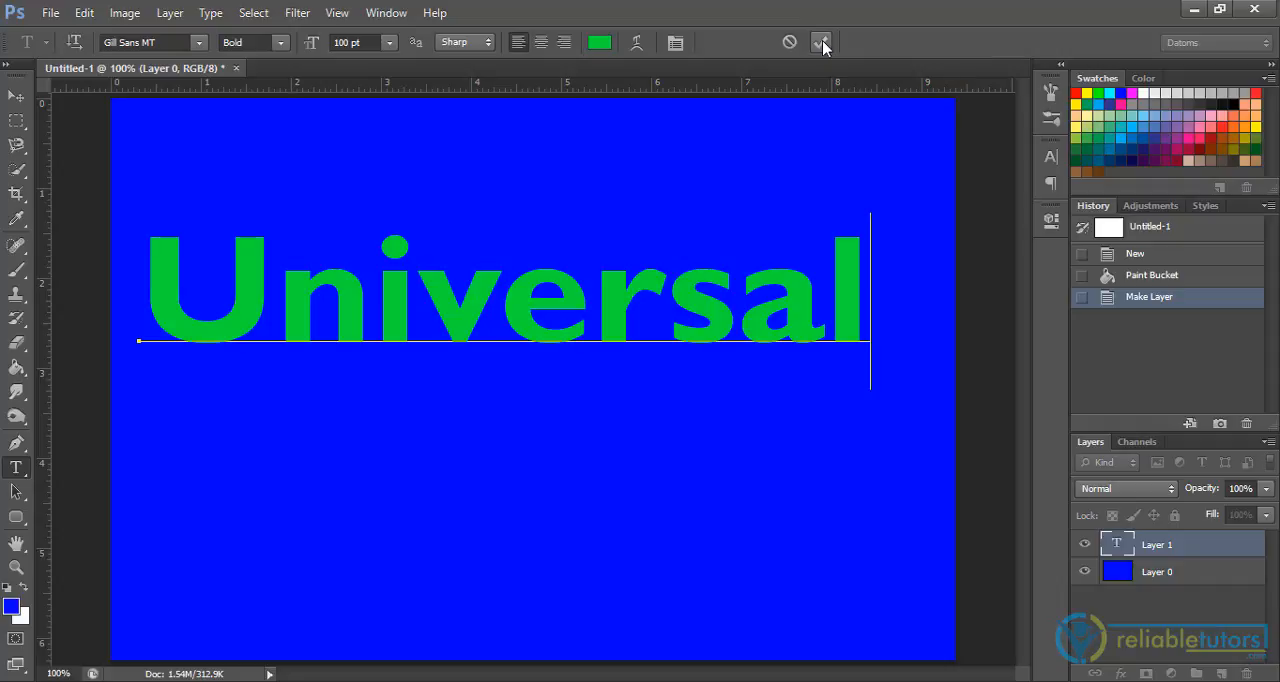
pyautogui.click(821, 43)
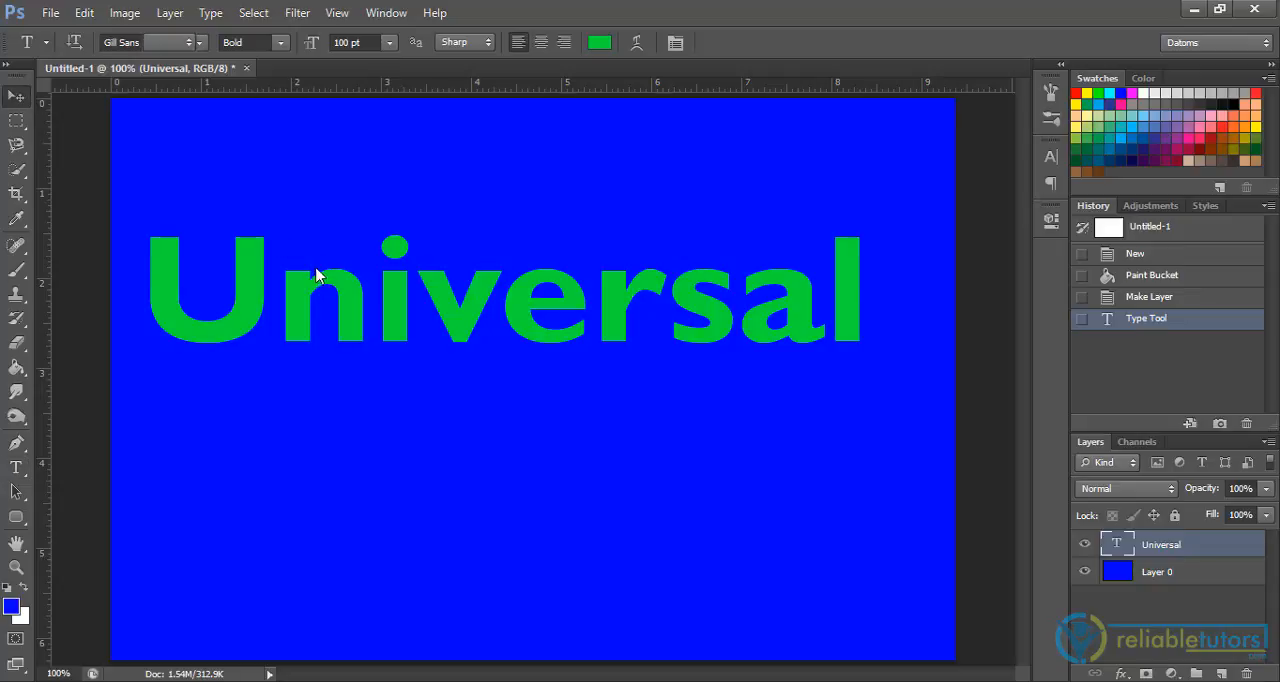
pyautogui.click(16, 95)
pyautogui.moveTo(260, 278); pyautogui.dragTo(283, 350)
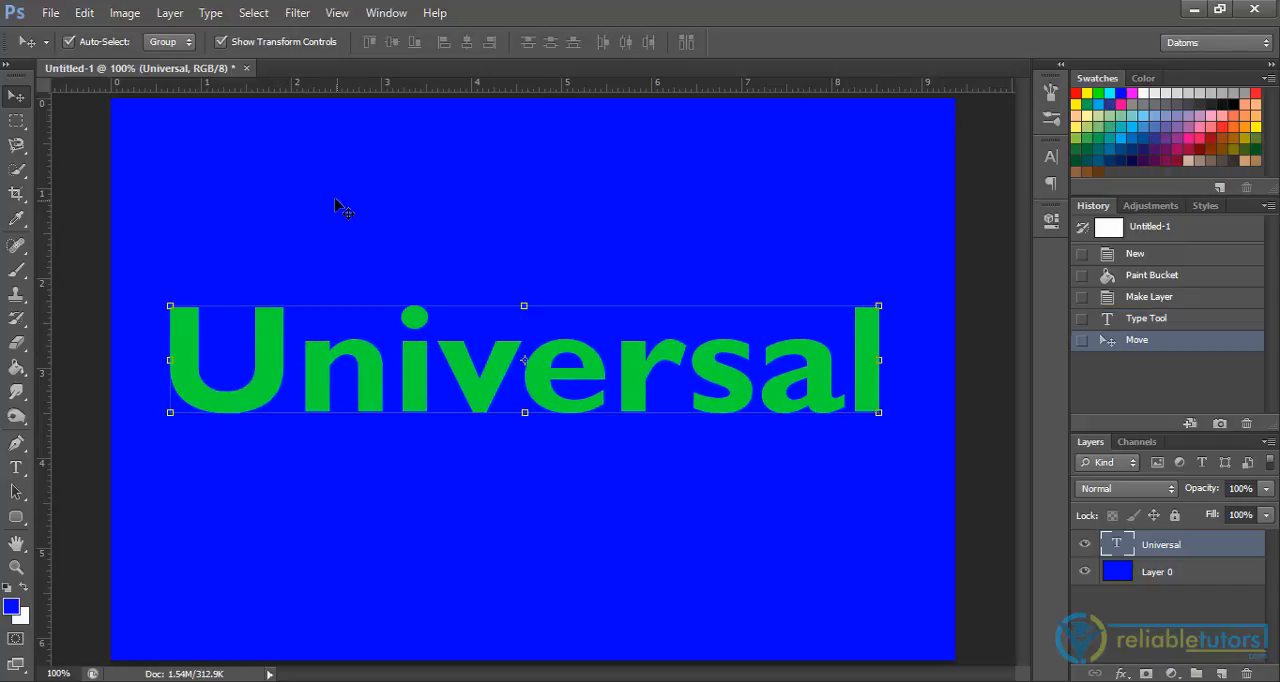
# Step: Recolor the entire "Universal" text to yellow e0e300 and commit the edit
pyautogui.click(17, 467)
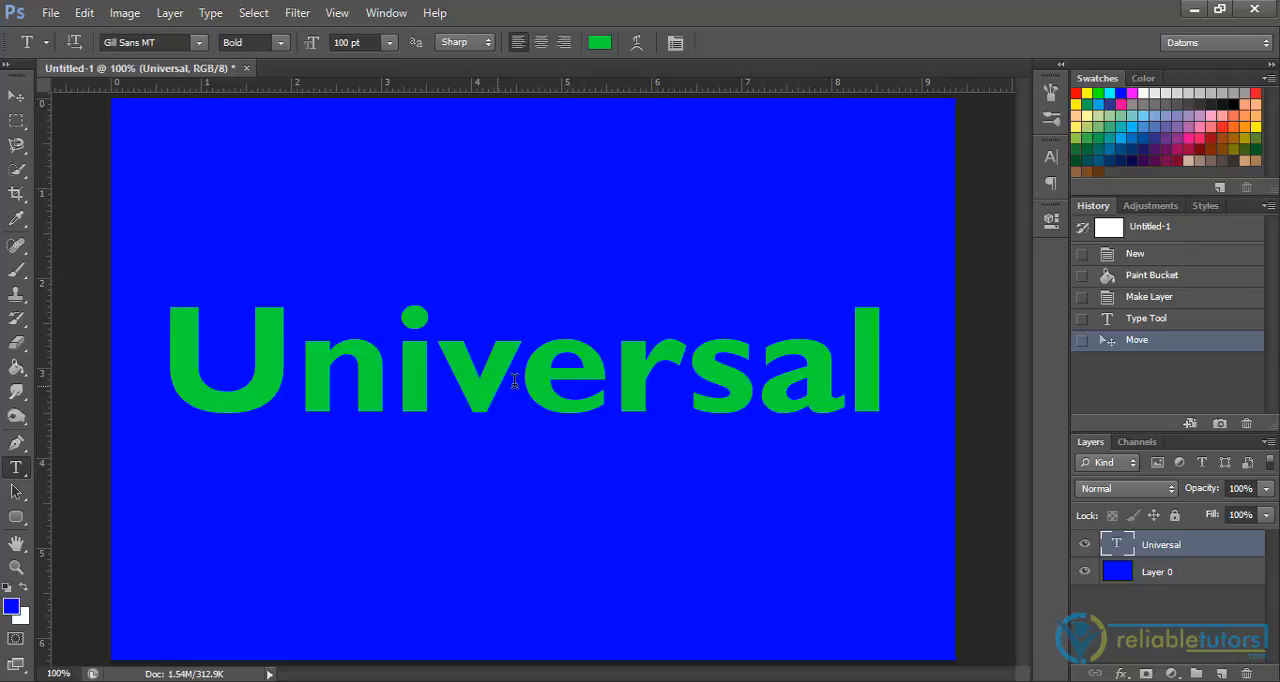
pyautogui.click(514, 381)
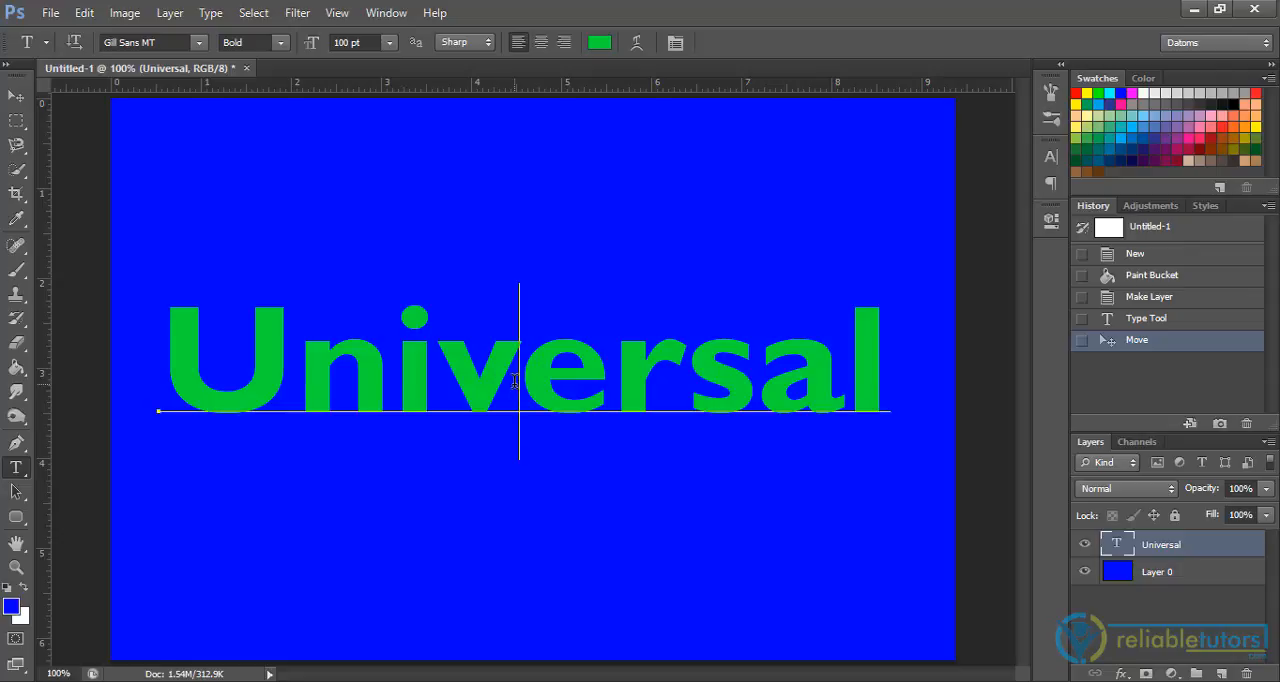
pyautogui.hotkey('ctrl', 'a')
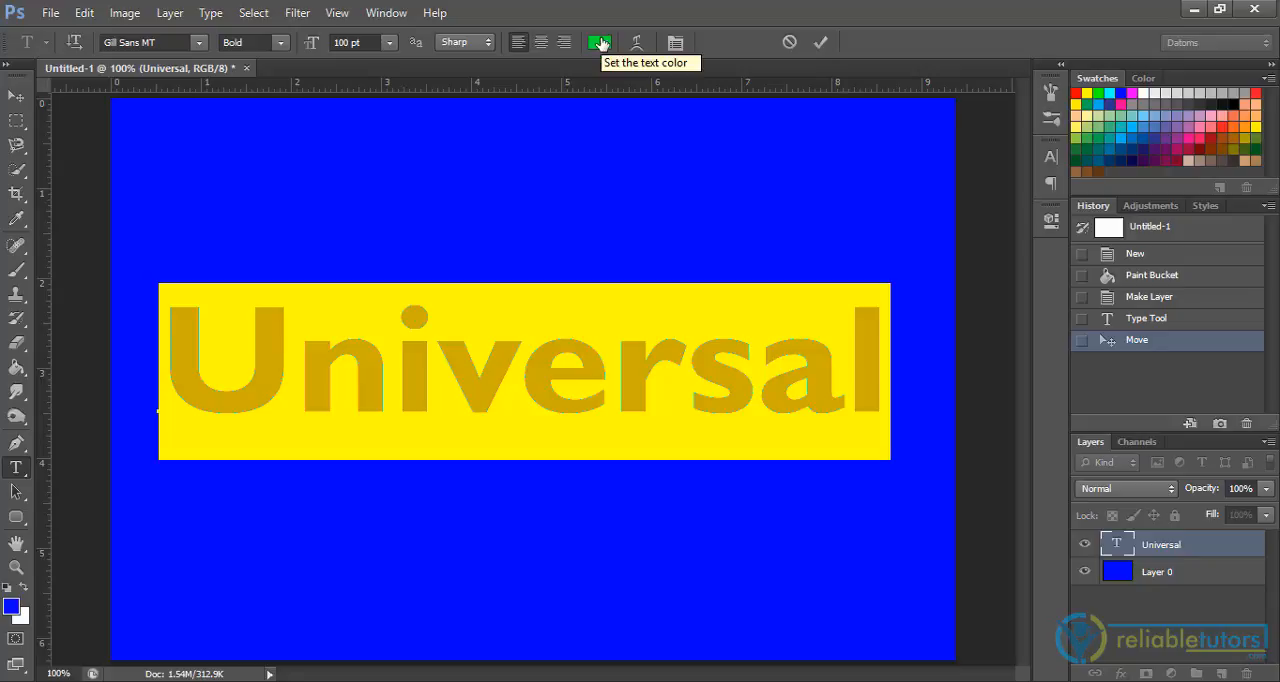
pyautogui.click(600, 44)
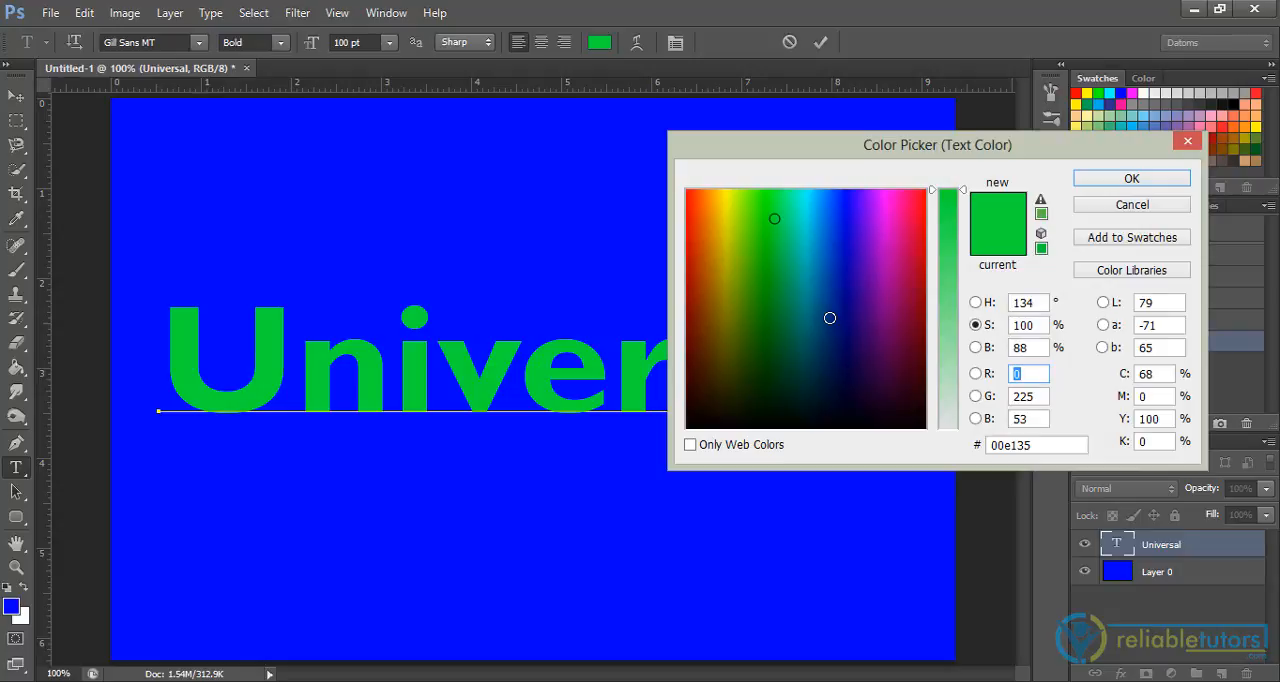
pyautogui.moveTo(829, 318); pyautogui.dragTo(829, 257)
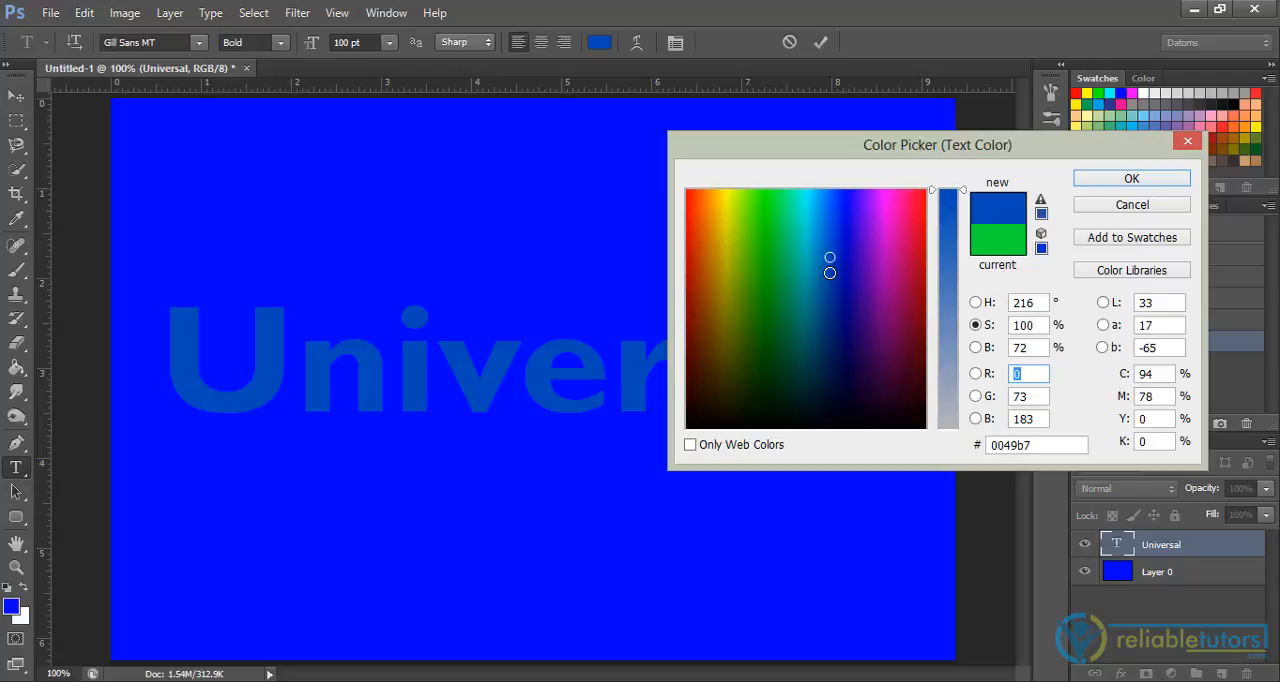
pyautogui.moveTo(829, 273); pyautogui.dragTo(729, 257)
pyautogui.click(729, 253)
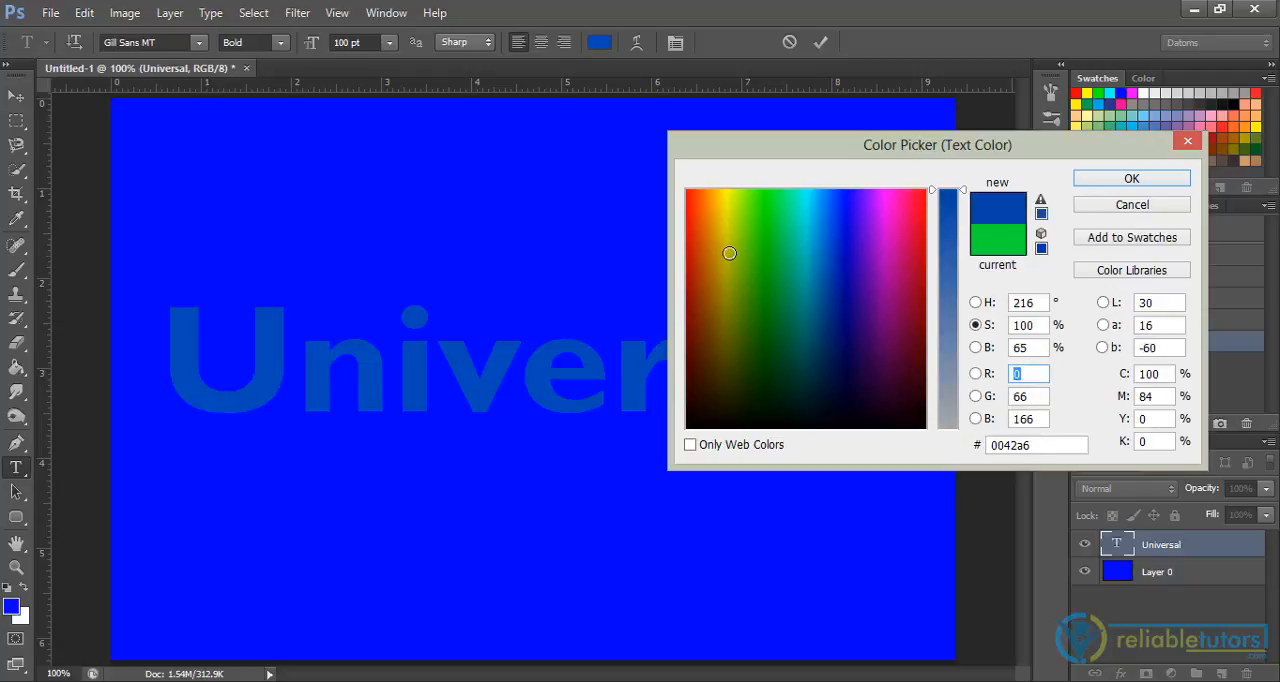
pyautogui.click(720, 201)
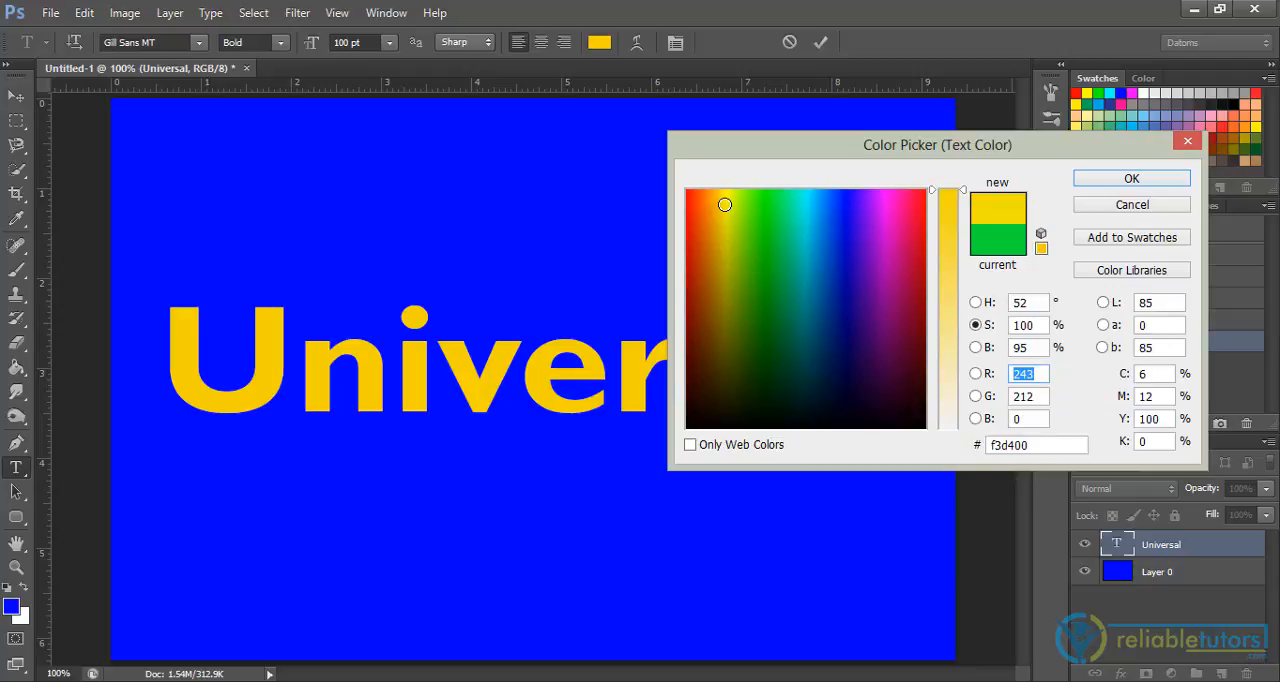
pyautogui.moveTo(725, 204); pyautogui.dragTo(728, 217)
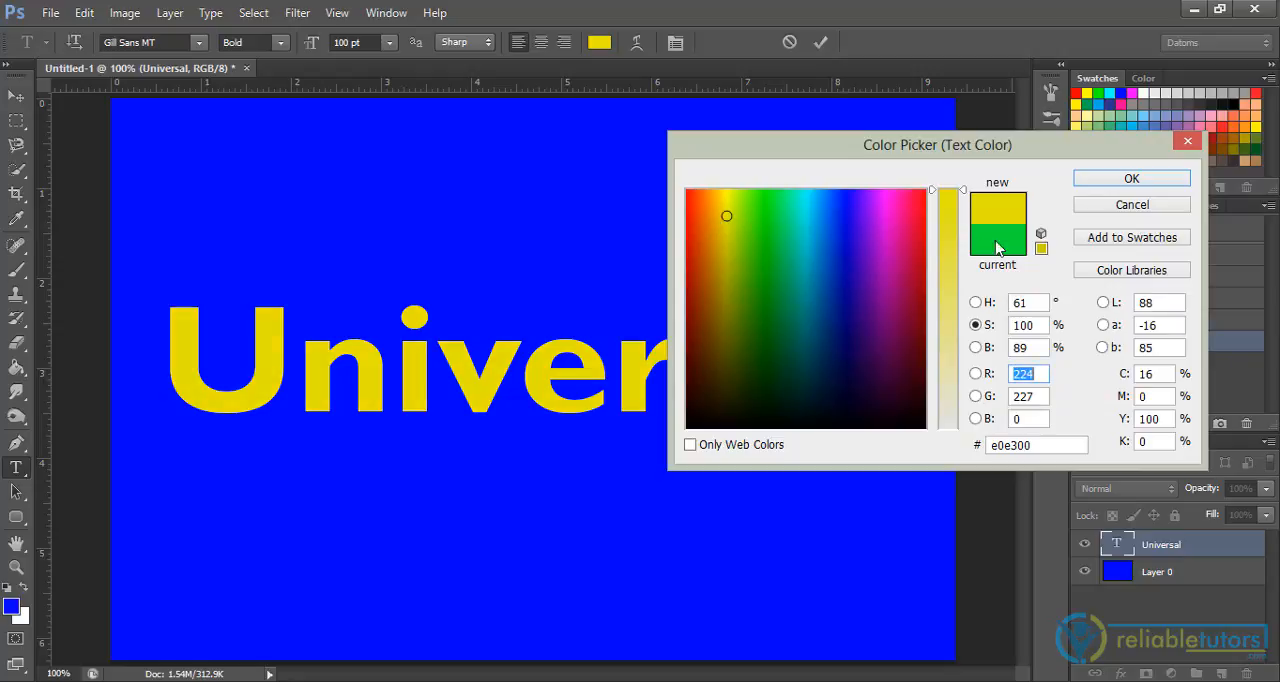
pyautogui.click(1099, 177)
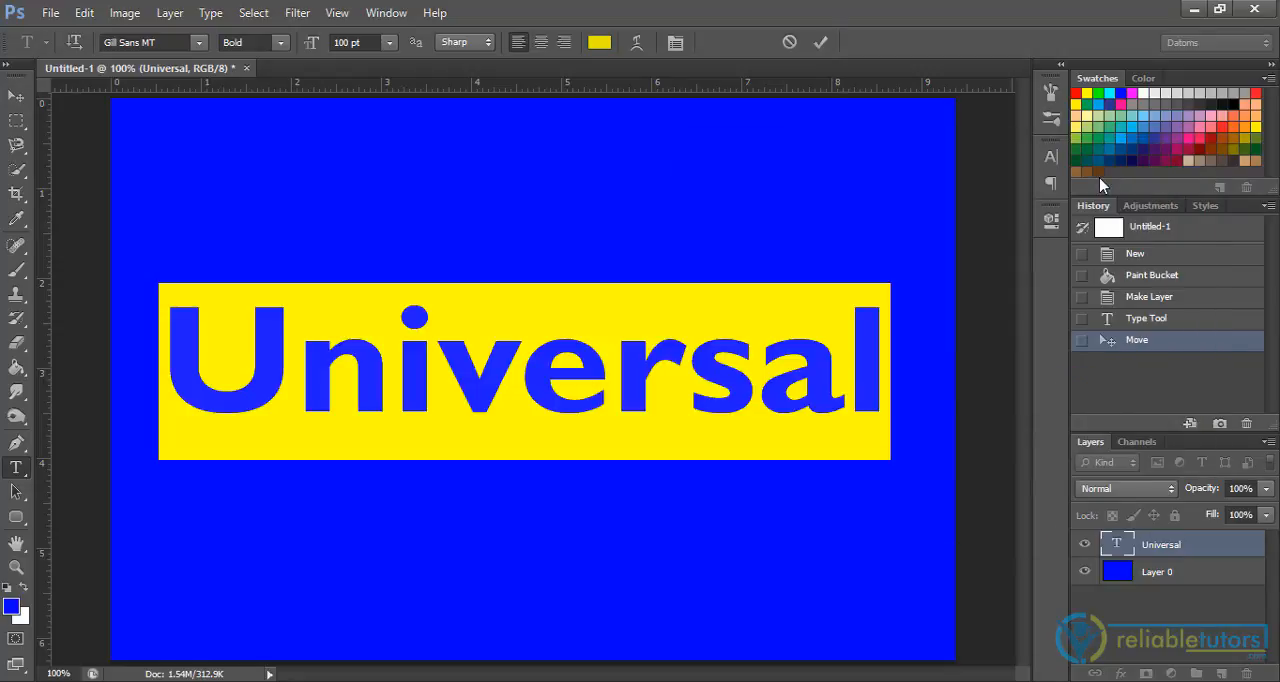
pyautogui.click(818, 44)
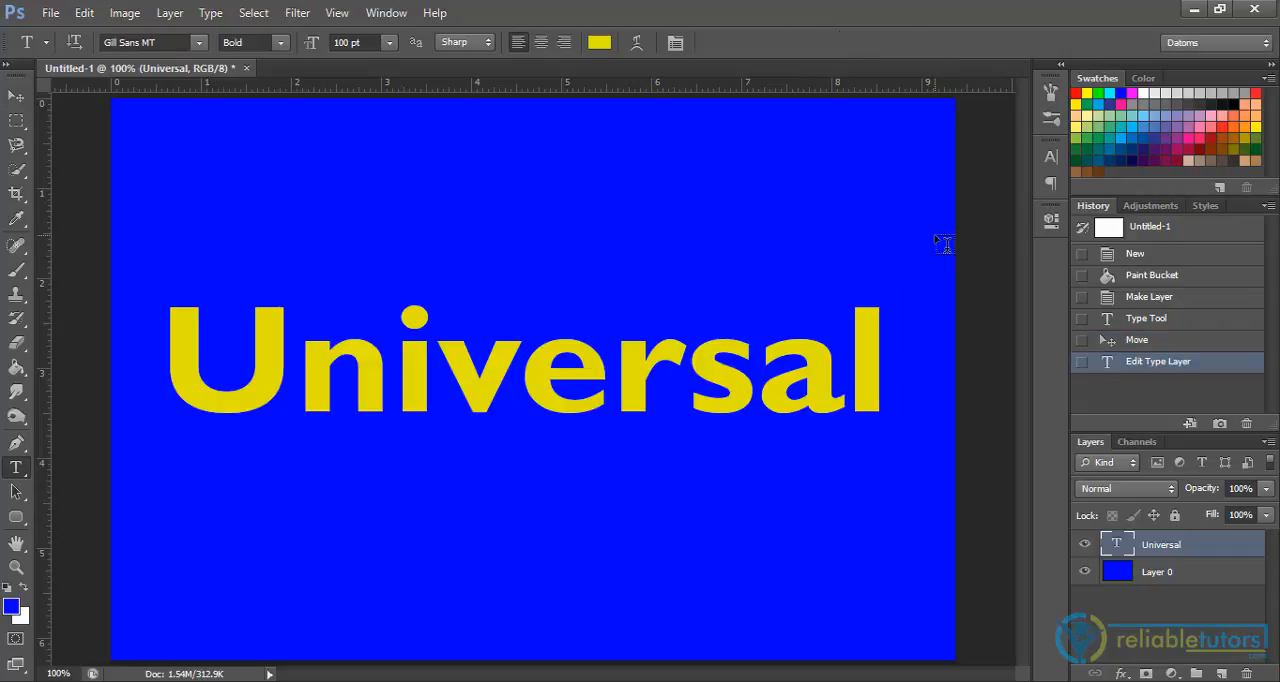
pyautogui.doubleClick(1118, 544)
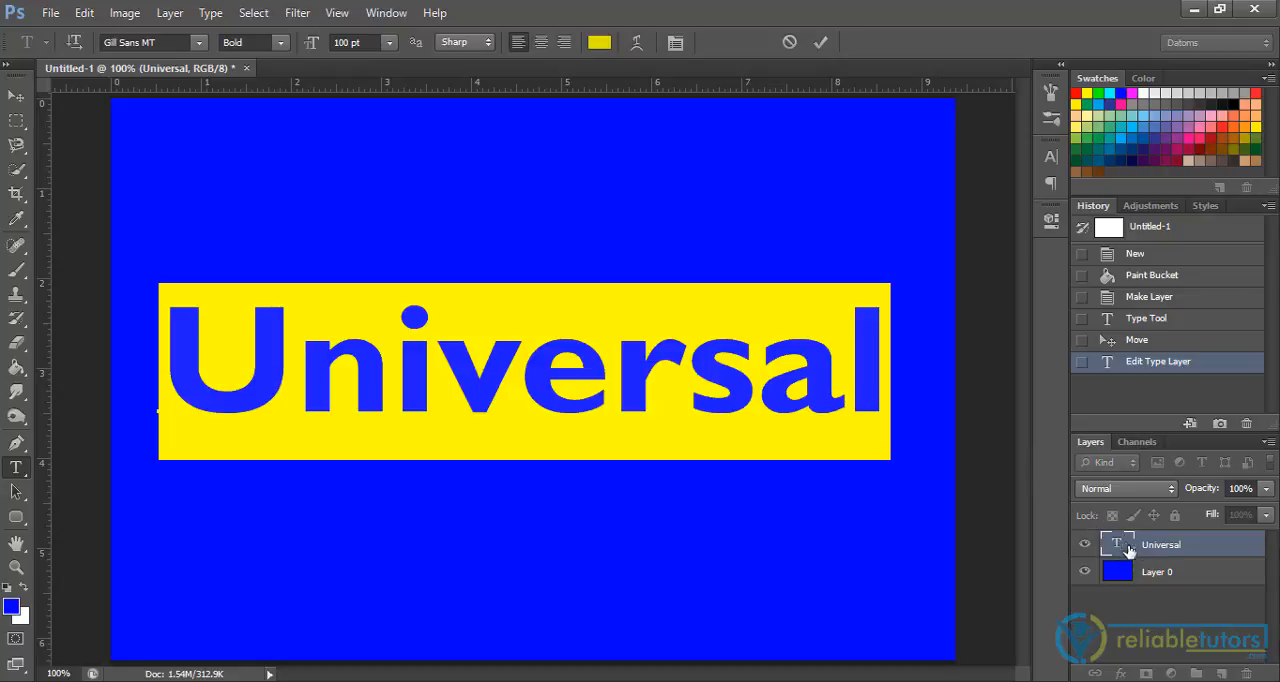
pyautogui.click(599, 42)
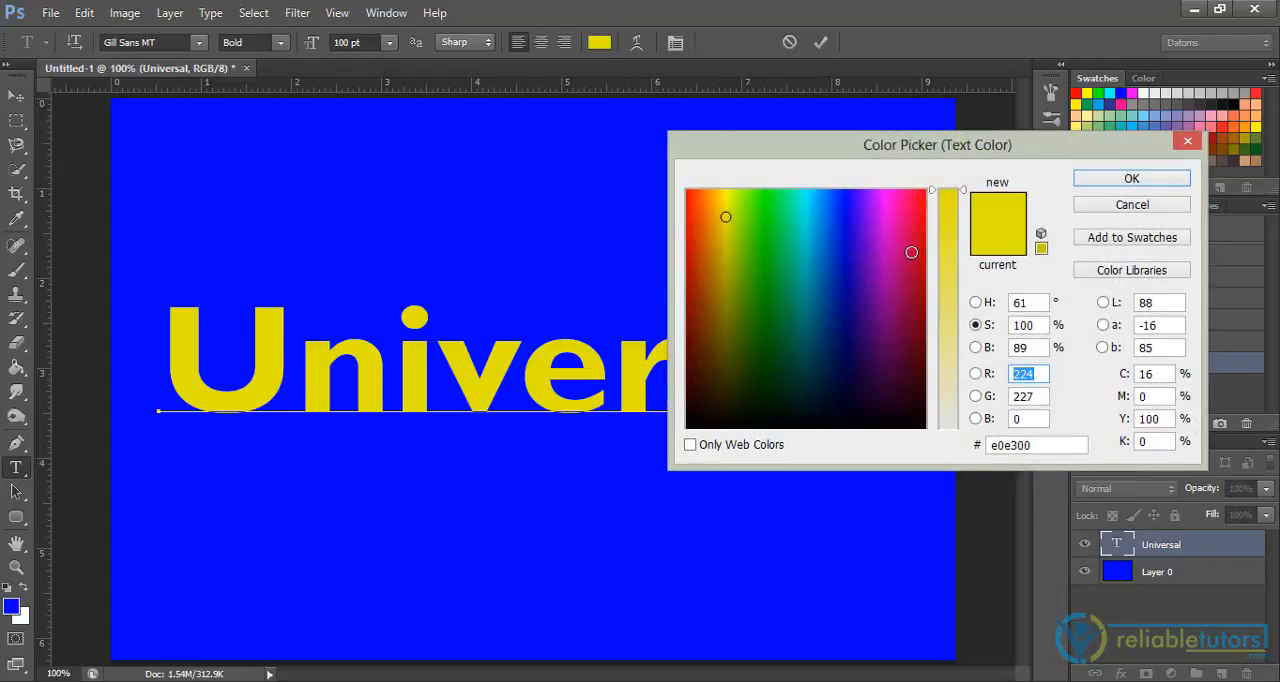
pyautogui.click(1134, 206)
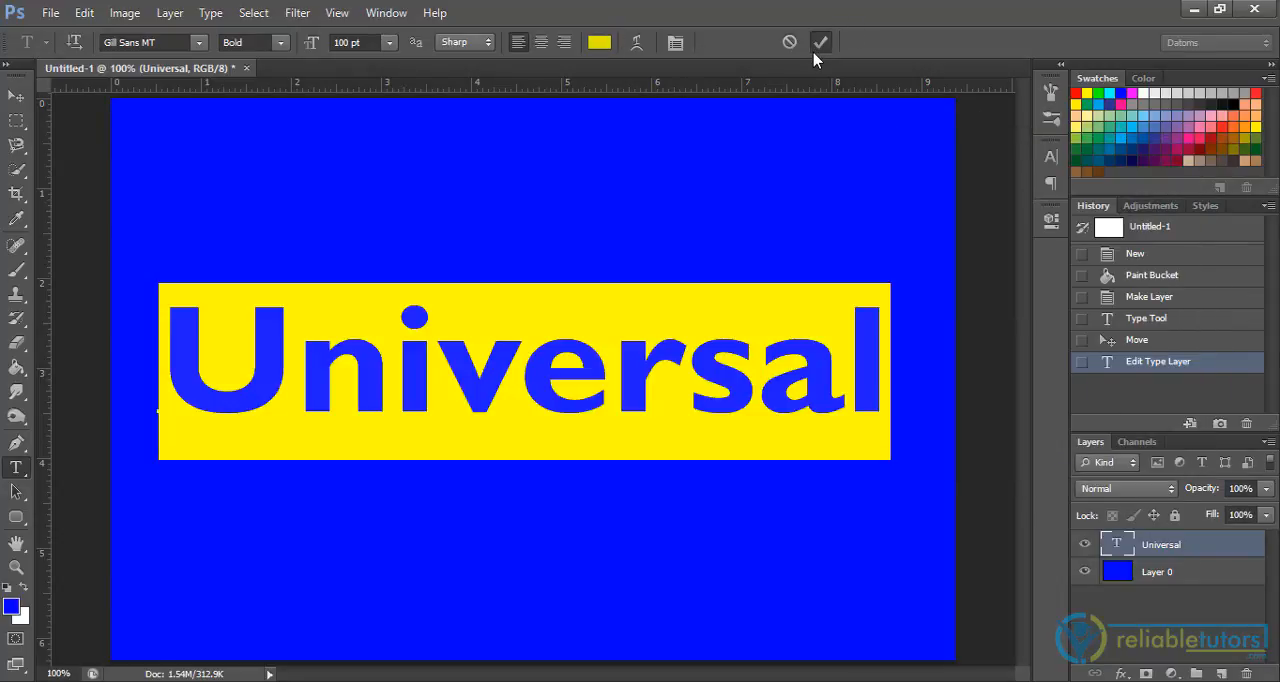
pyautogui.click(819, 44)
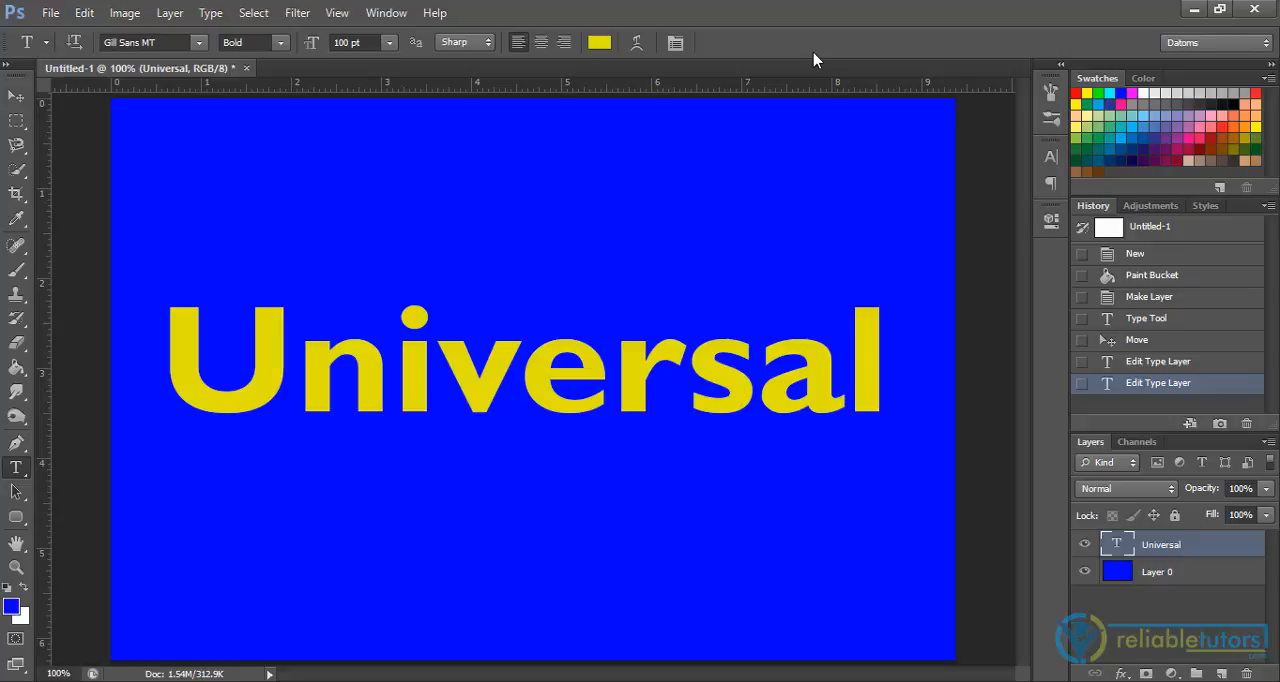
# Step: Set the font size of the "Universal" text to 72 pt
pyautogui.click(389, 47)
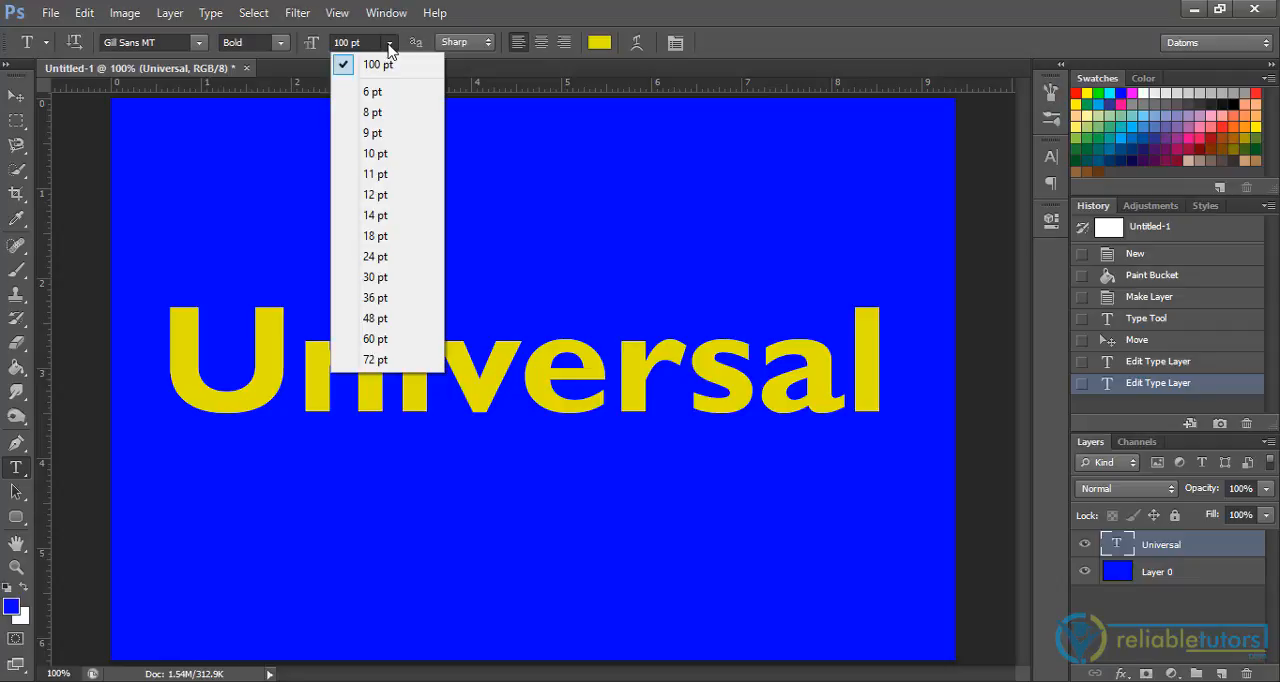
pyautogui.click(375, 359)
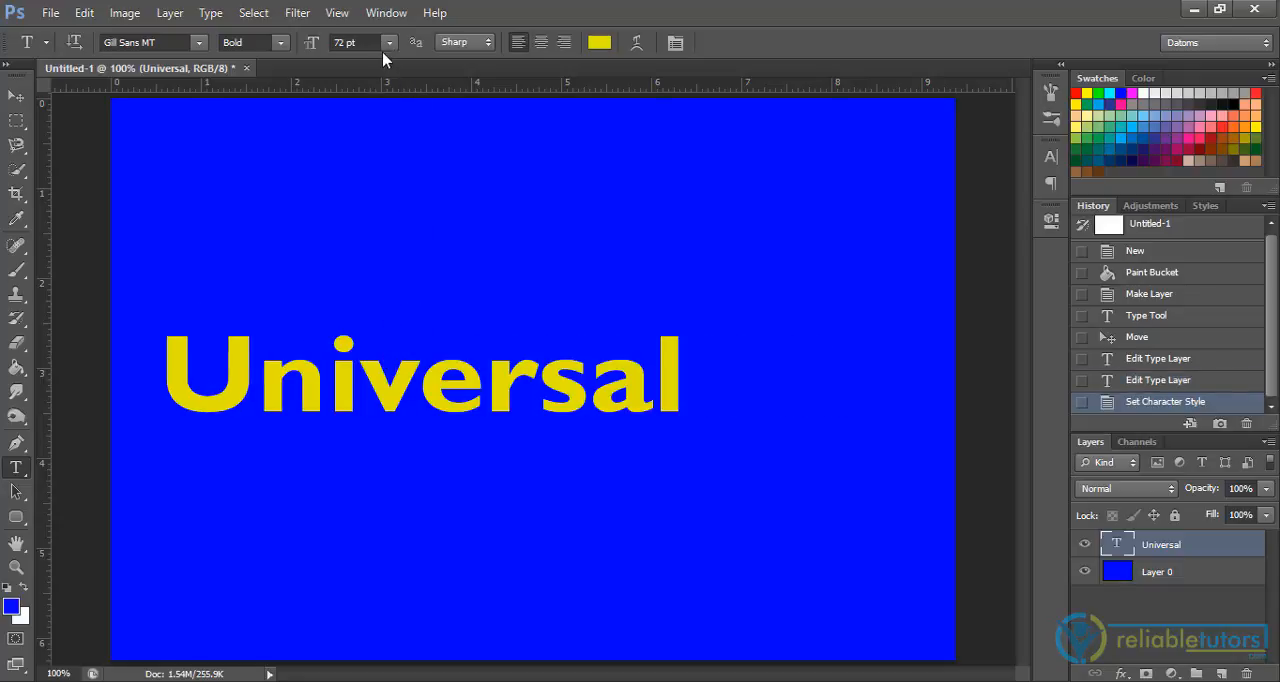
# Step: Set the "Universal" text's font size to 105 pt and shift it slightly left and down to recenter it
pyautogui.click(355, 42)
pyautogui.write('105')
pyautogui.click(325, 42)
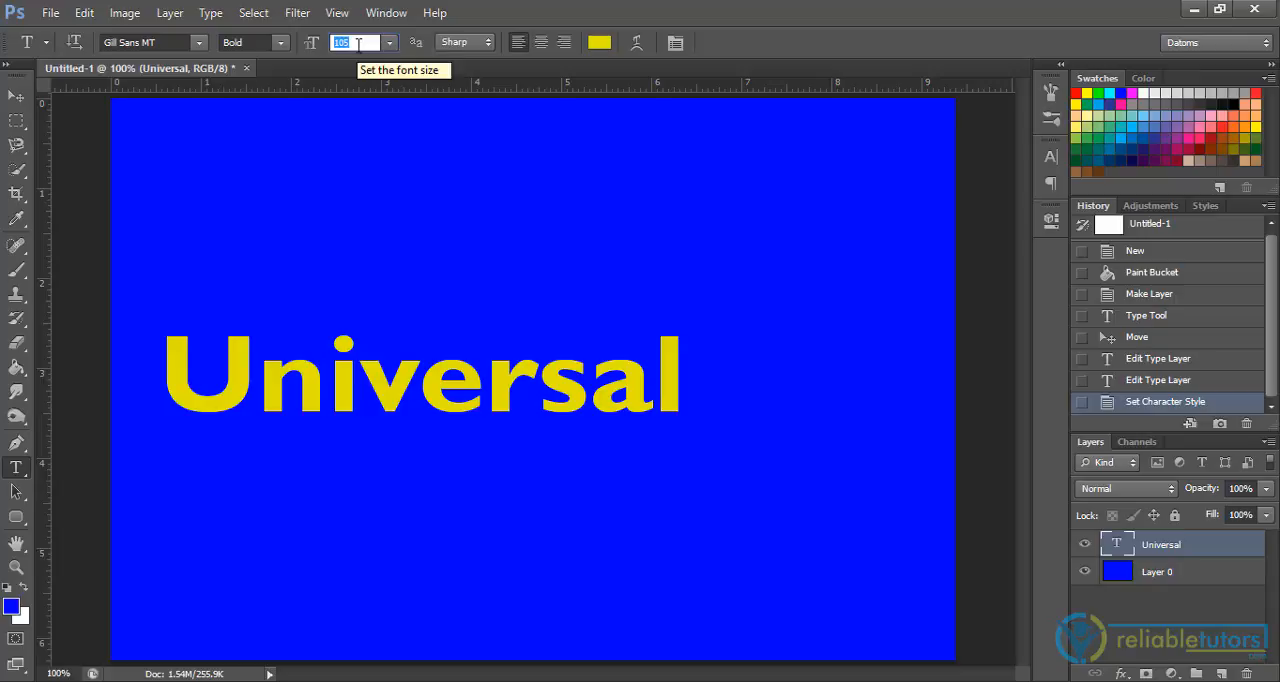
pyautogui.press('Return')
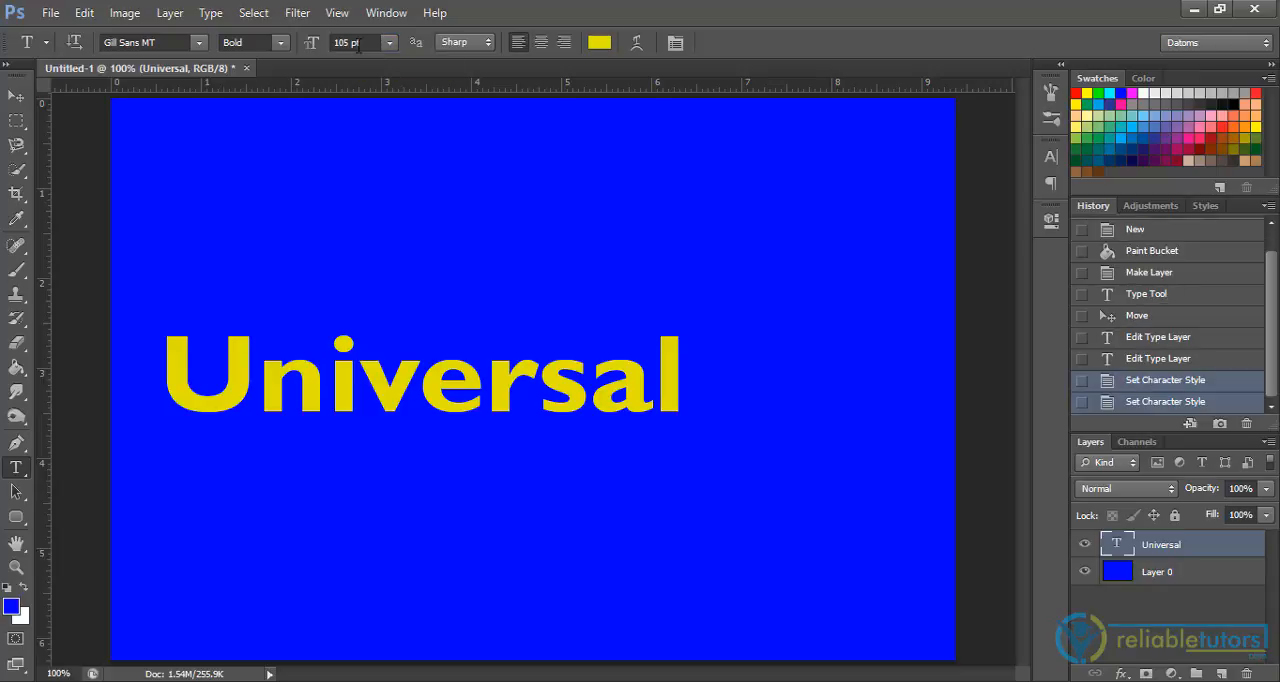
pyautogui.press('Return')
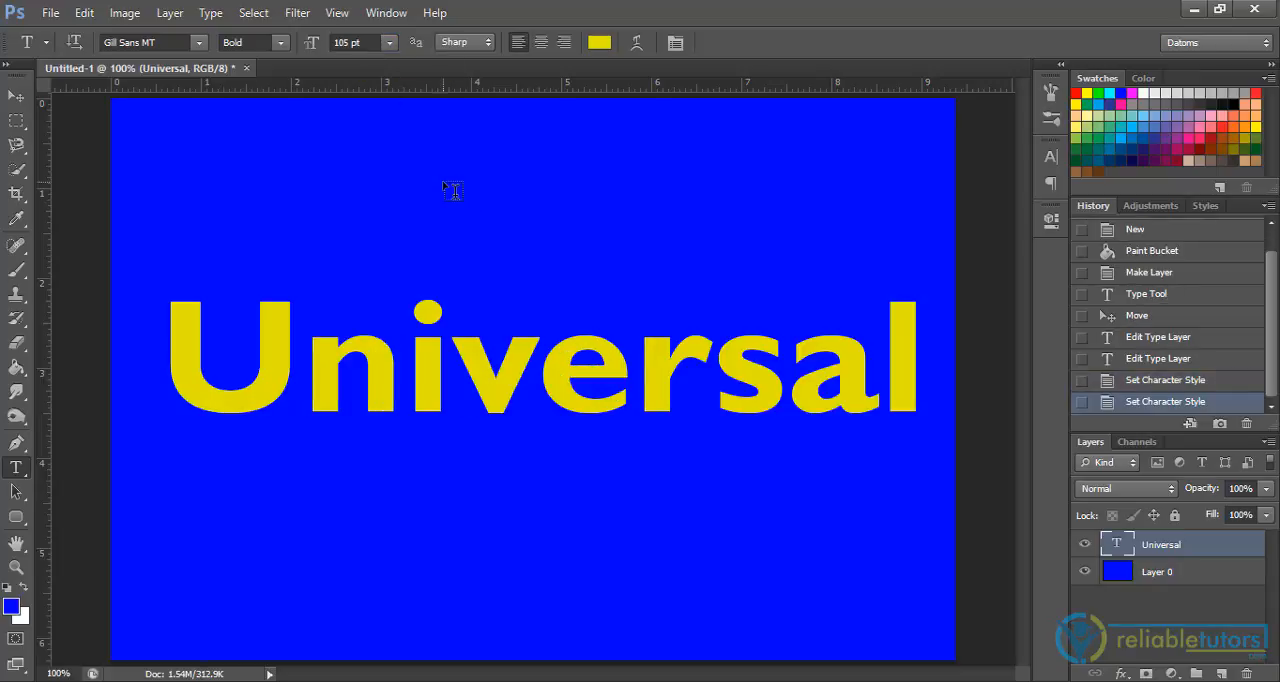
pyautogui.press('v')
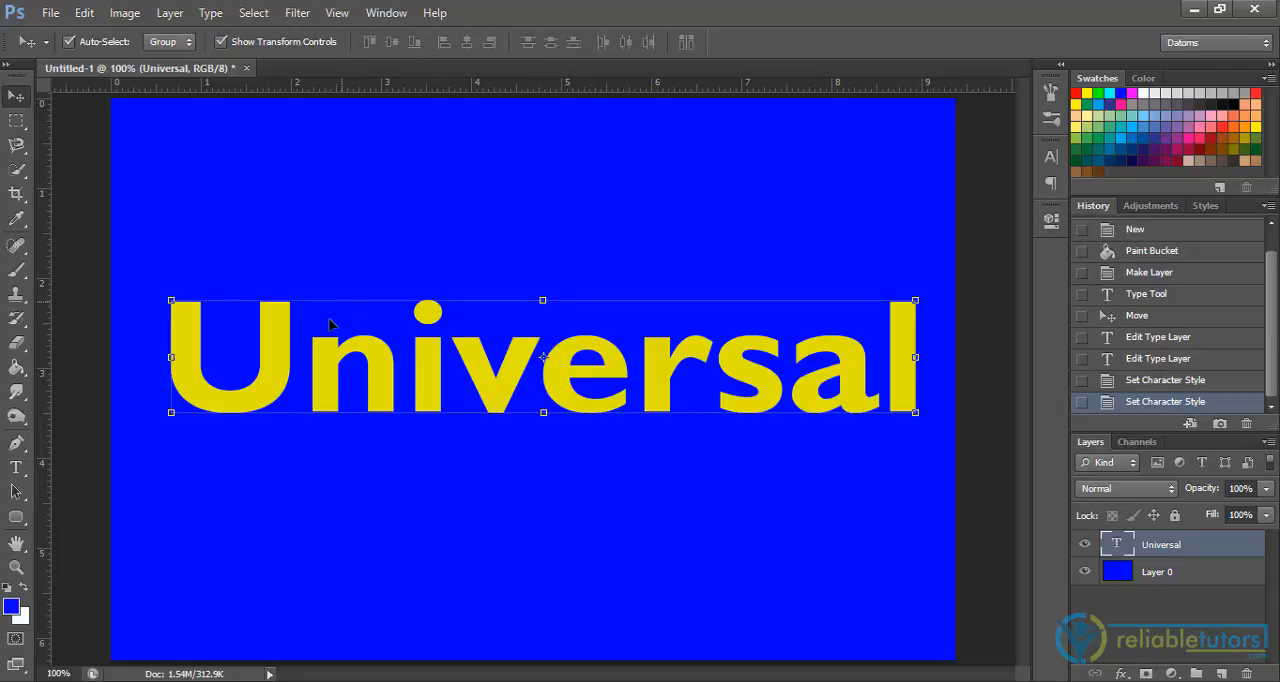
pyautogui.moveTo(289, 339); pyautogui.dragTo(276, 346)
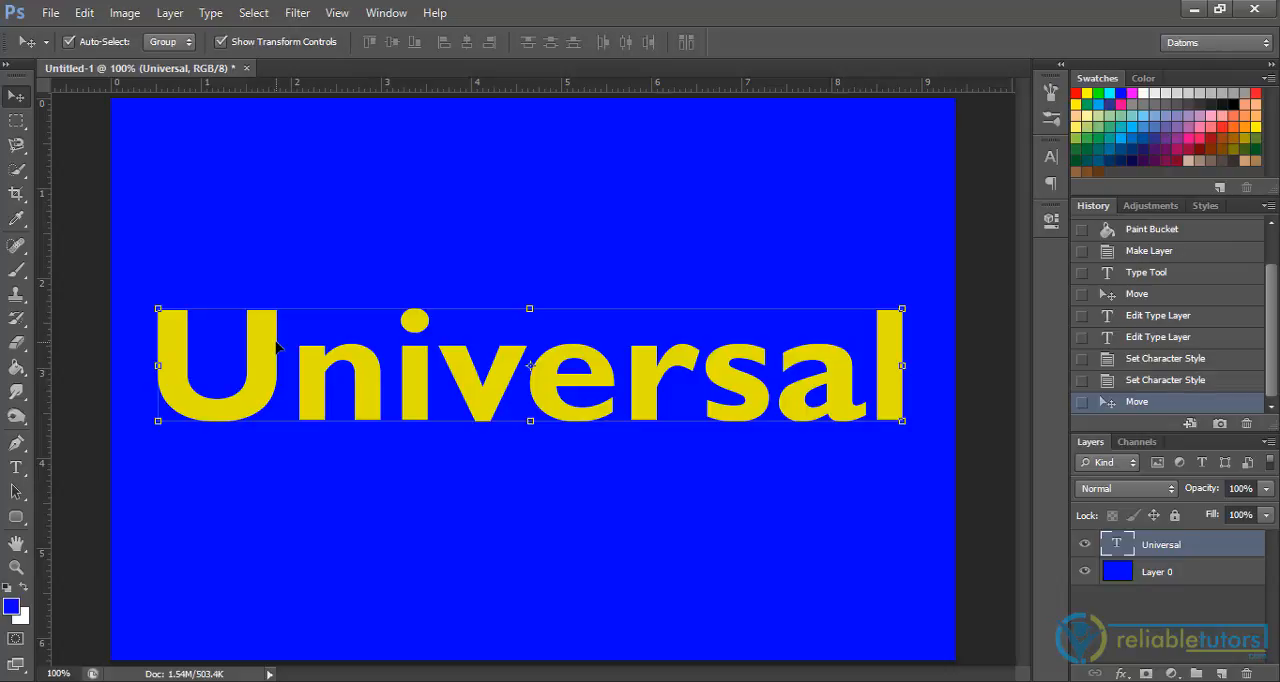
# Step: Change the font family of the "Universal" text to Gismonda
pyautogui.press('t')
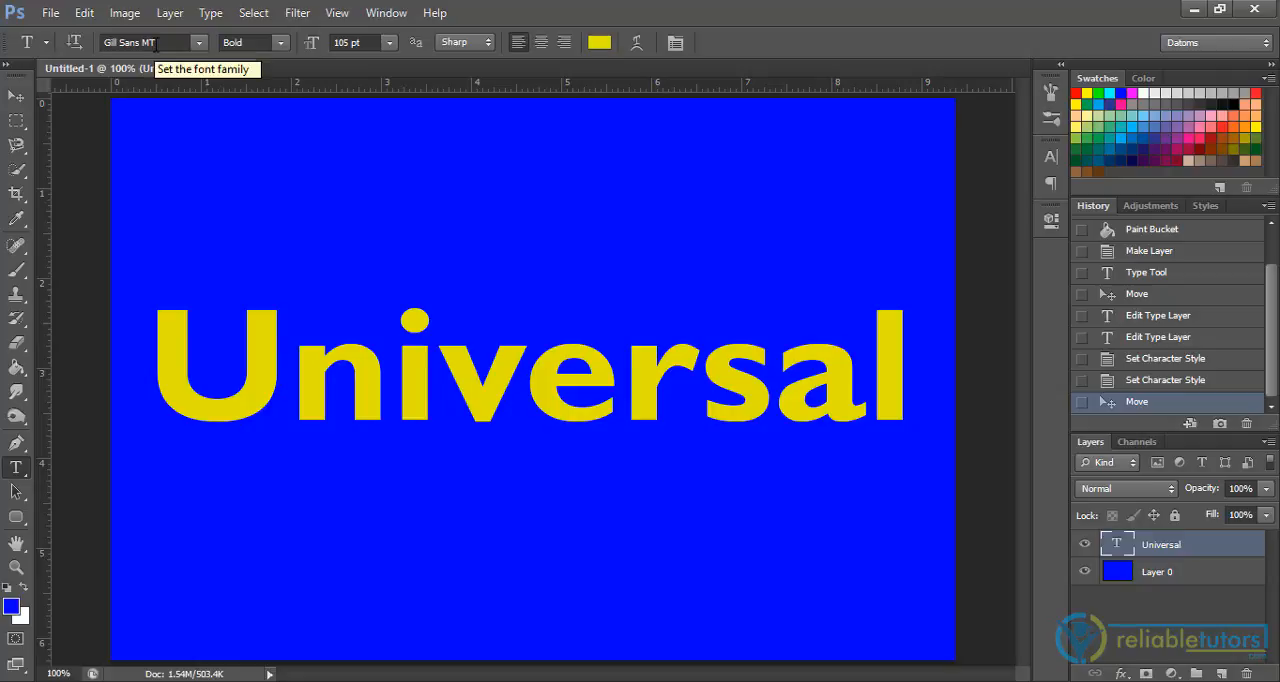
pyautogui.click(201, 42)
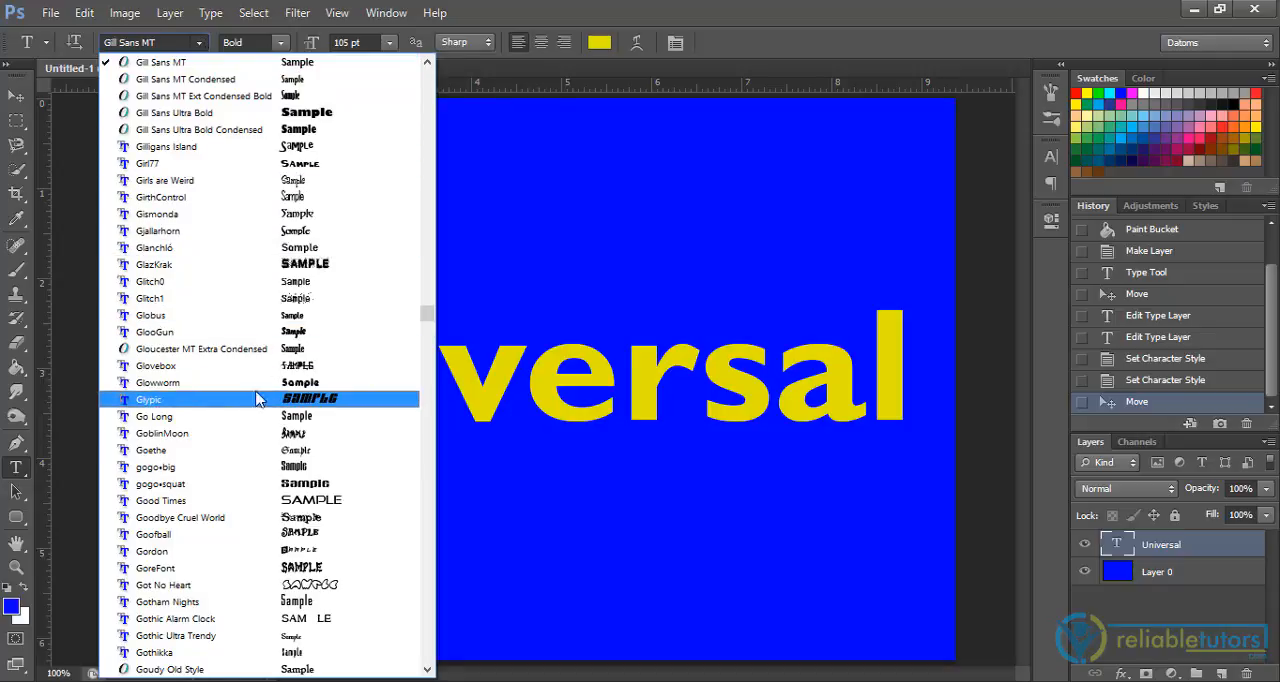
pyautogui.click(308, 219)
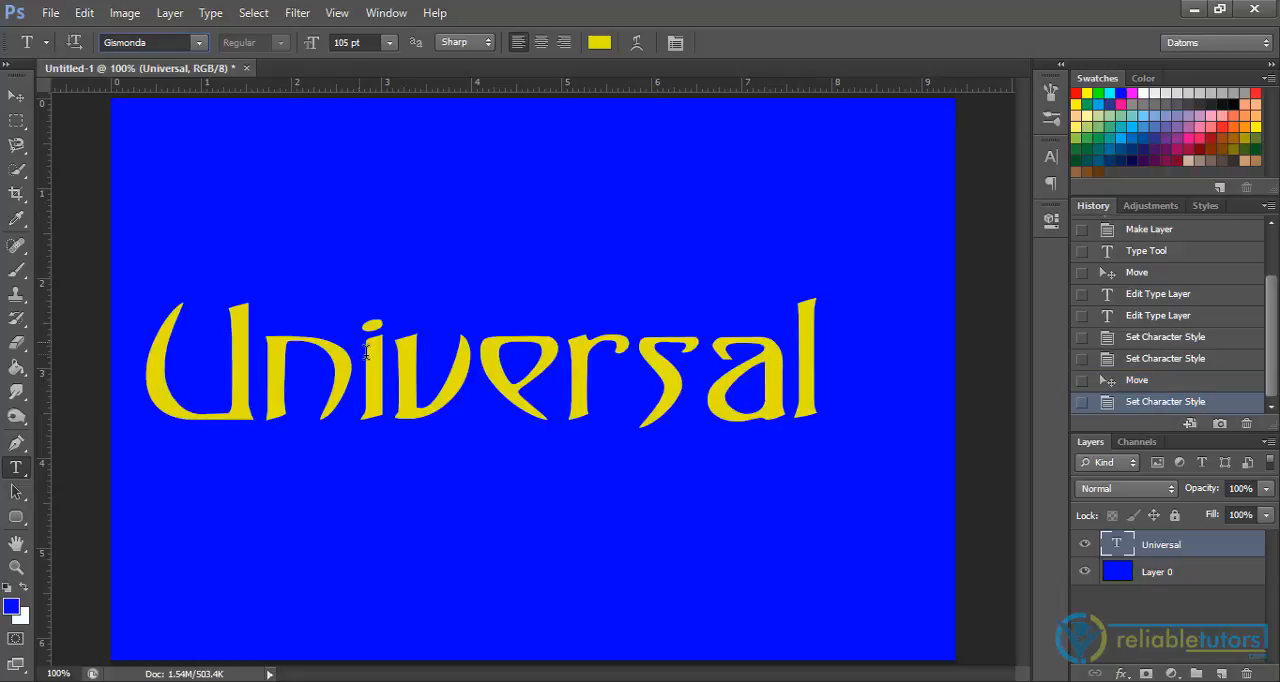
# Step: Change the "Universal" text's font family to Arial with the Black style
pyautogui.click(182, 46)
pyautogui.write('ari')
pyautogui.press('Return')
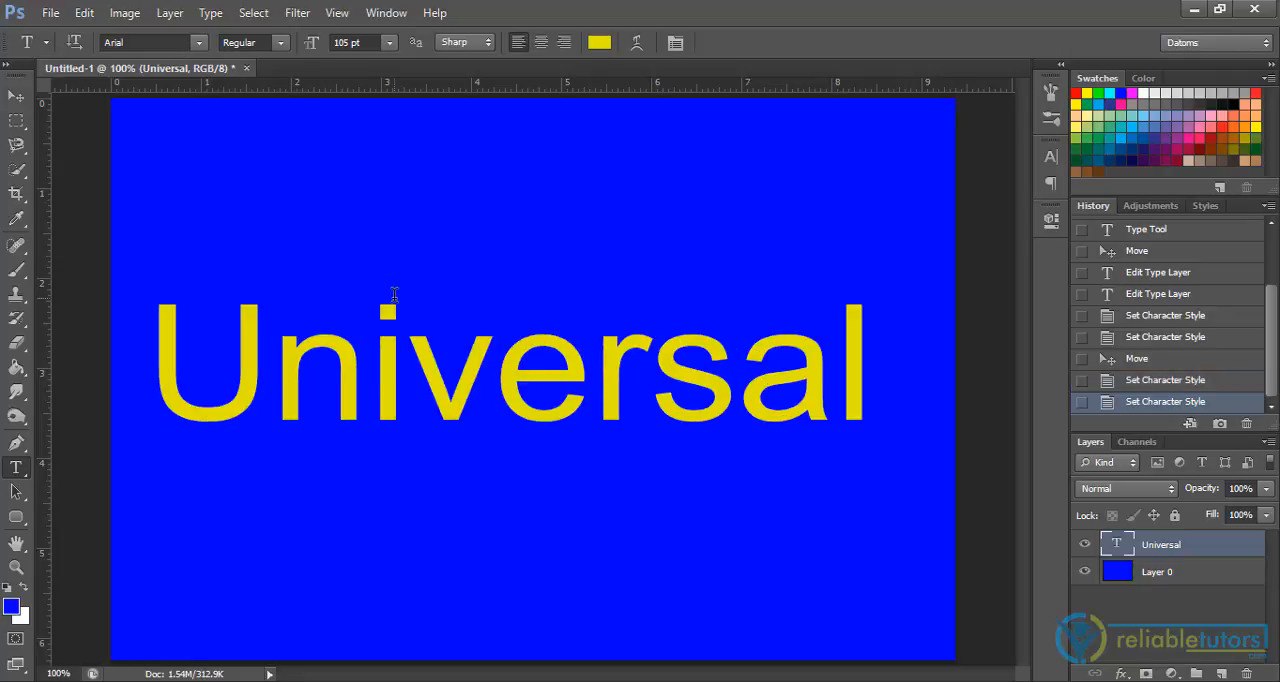
pyautogui.click(282, 44)
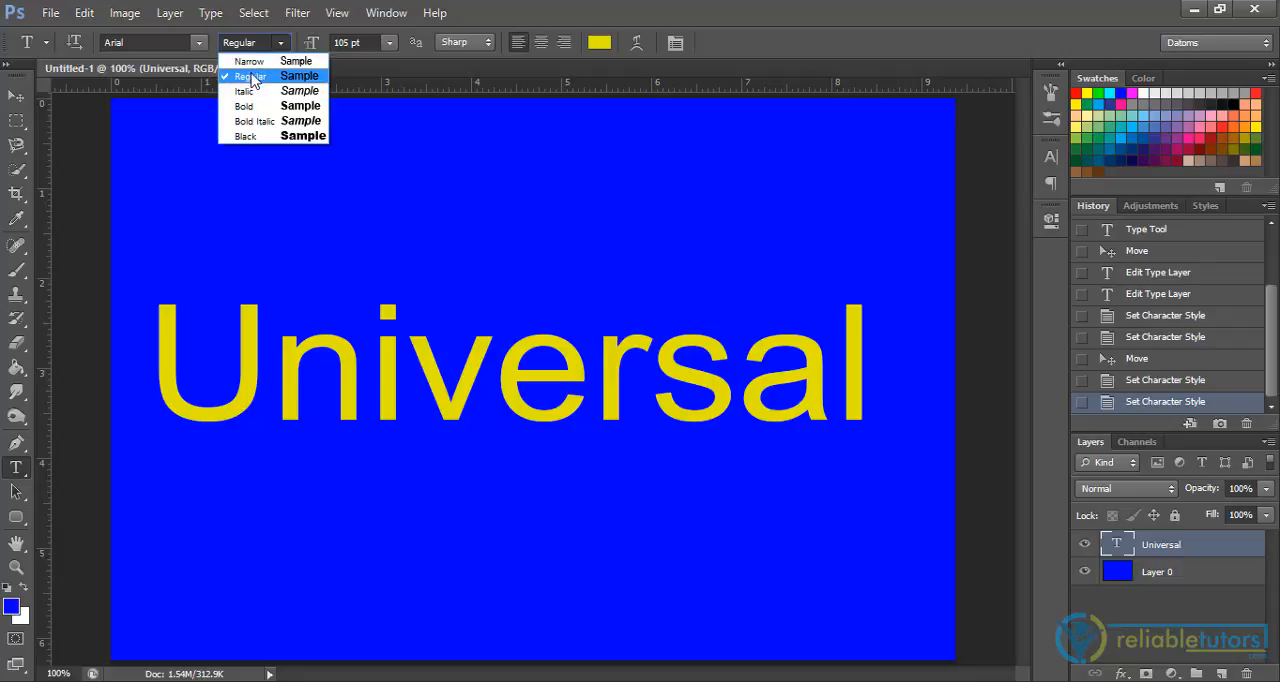
pyautogui.click(240, 136)
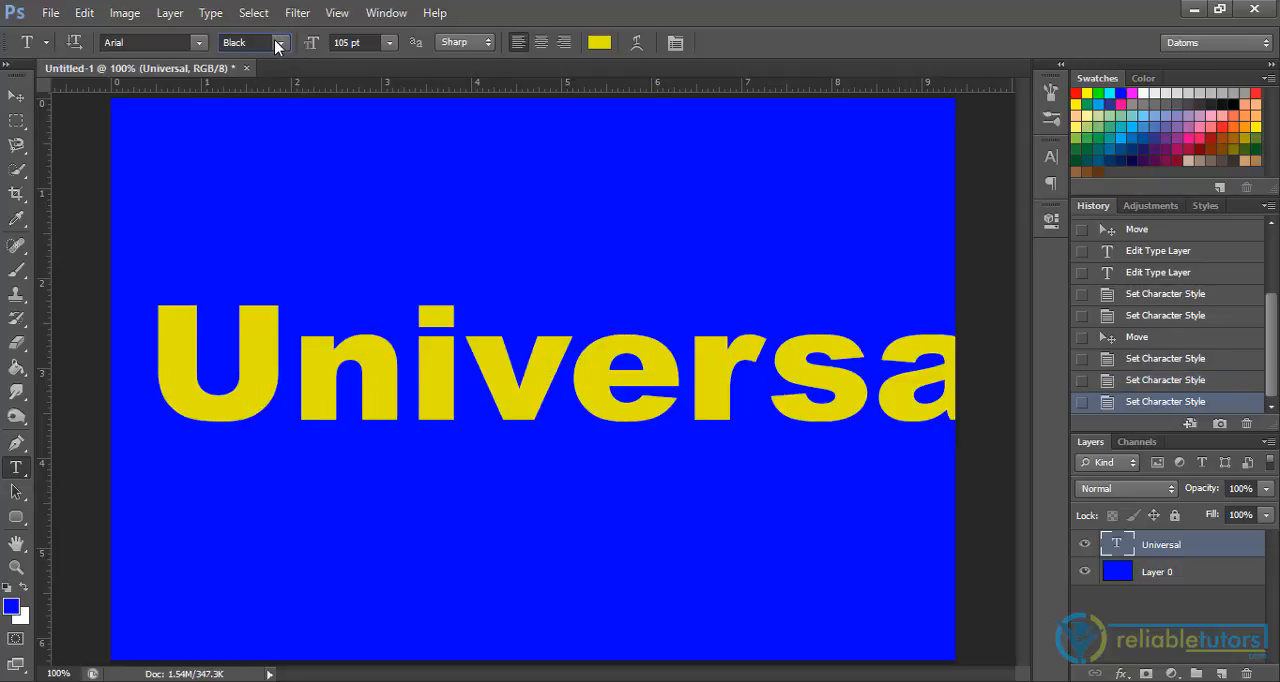
# Step: Change the "Universal" text's font style to Bold and look at the available font families
pyautogui.click(279, 42)
pyautogui.click(259, 107)
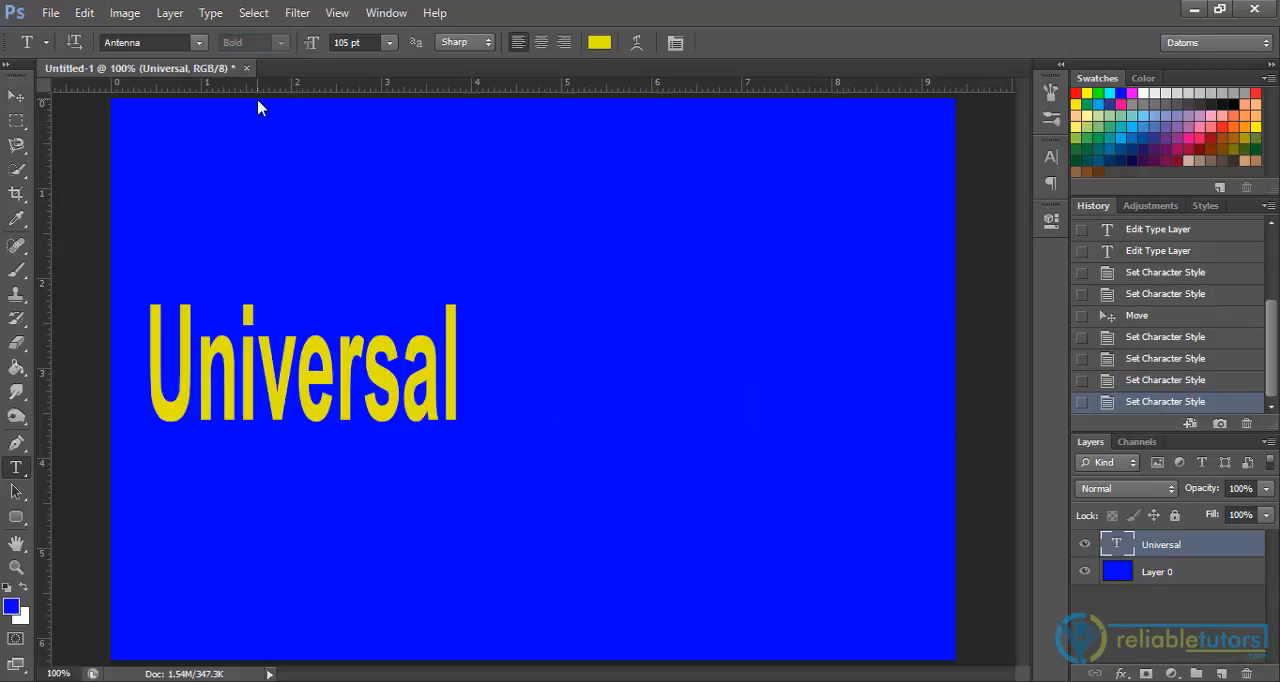
pyautogui.click(198, 42)
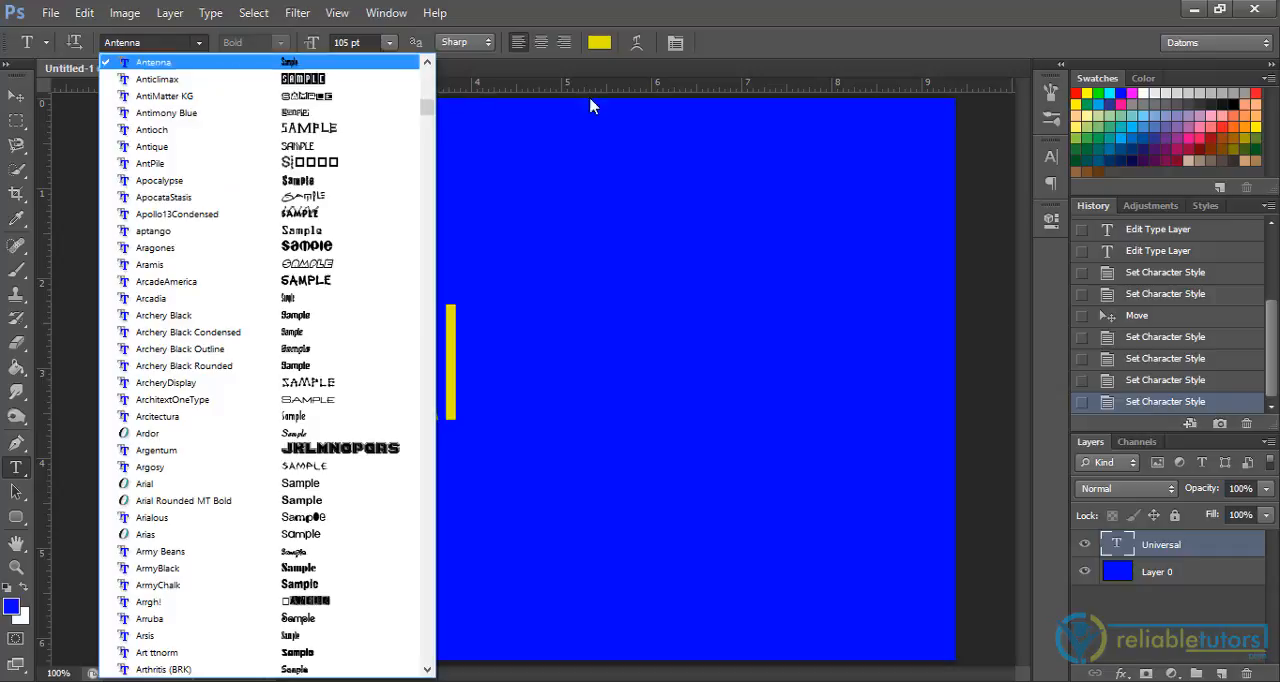
pyautogui.click(750, 8)
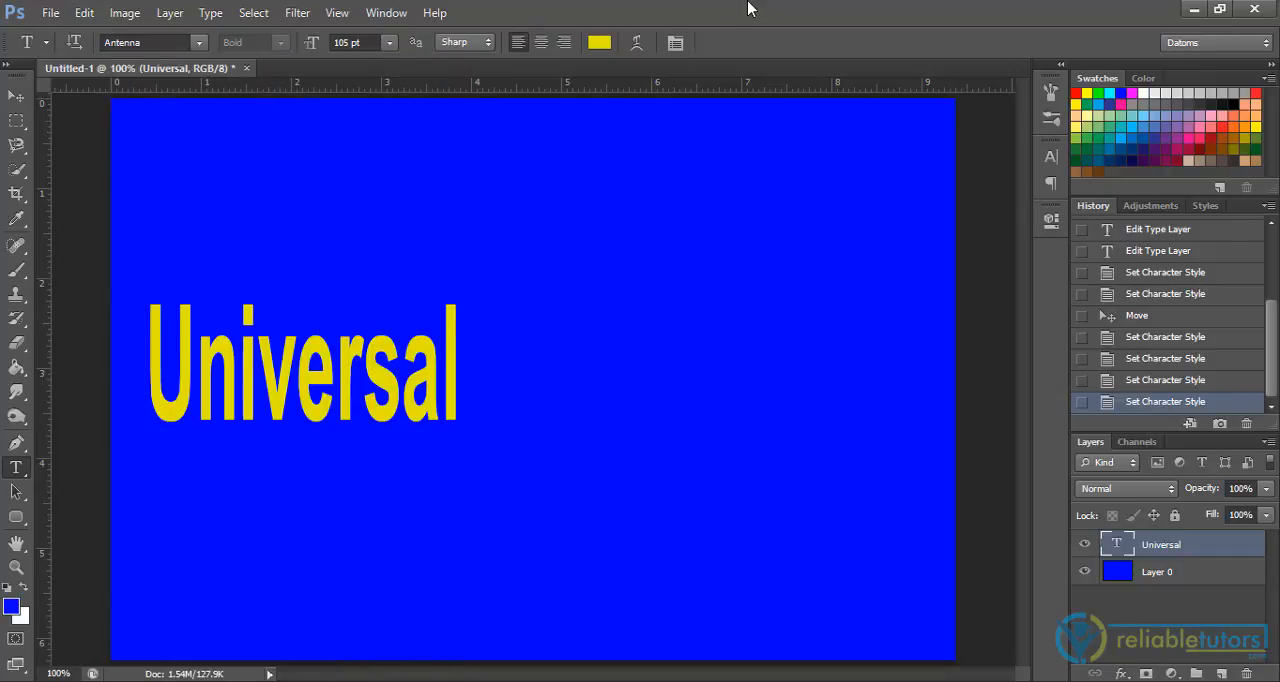
# Step: Set the "Universal" text to the Arial font in Black style with a font size of 90 pt
pyautogui.press('Down')
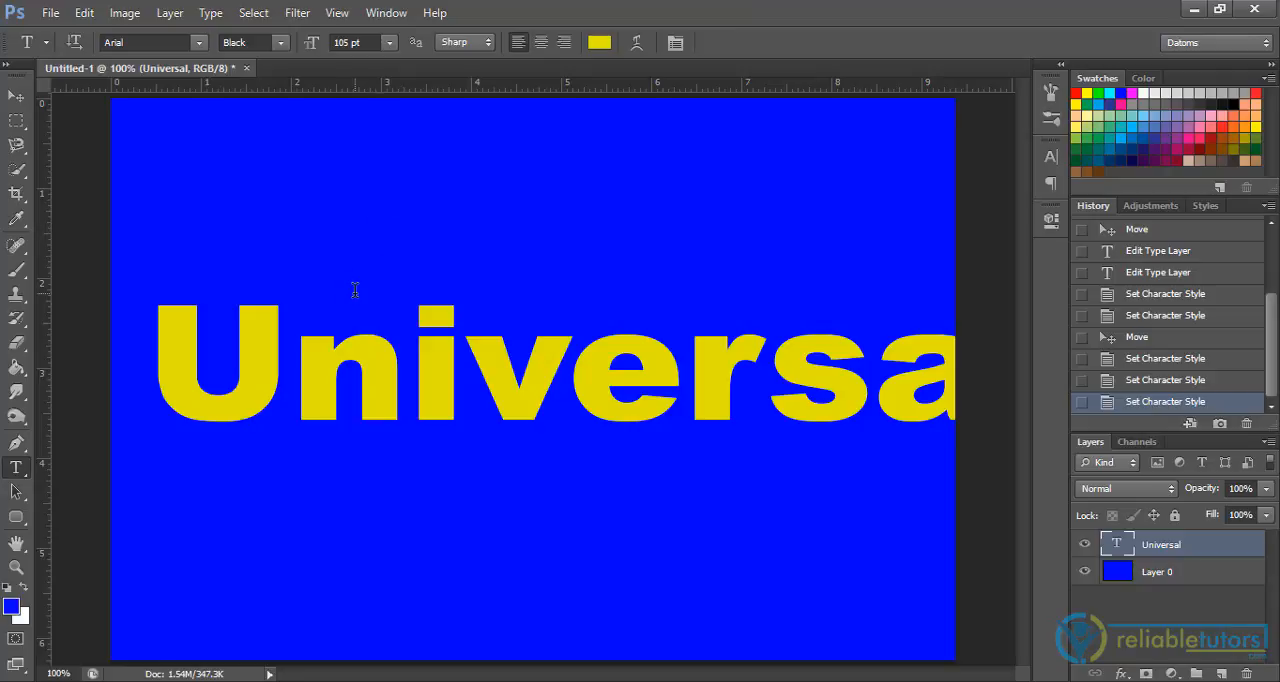
pyautogui.click(377, 46)
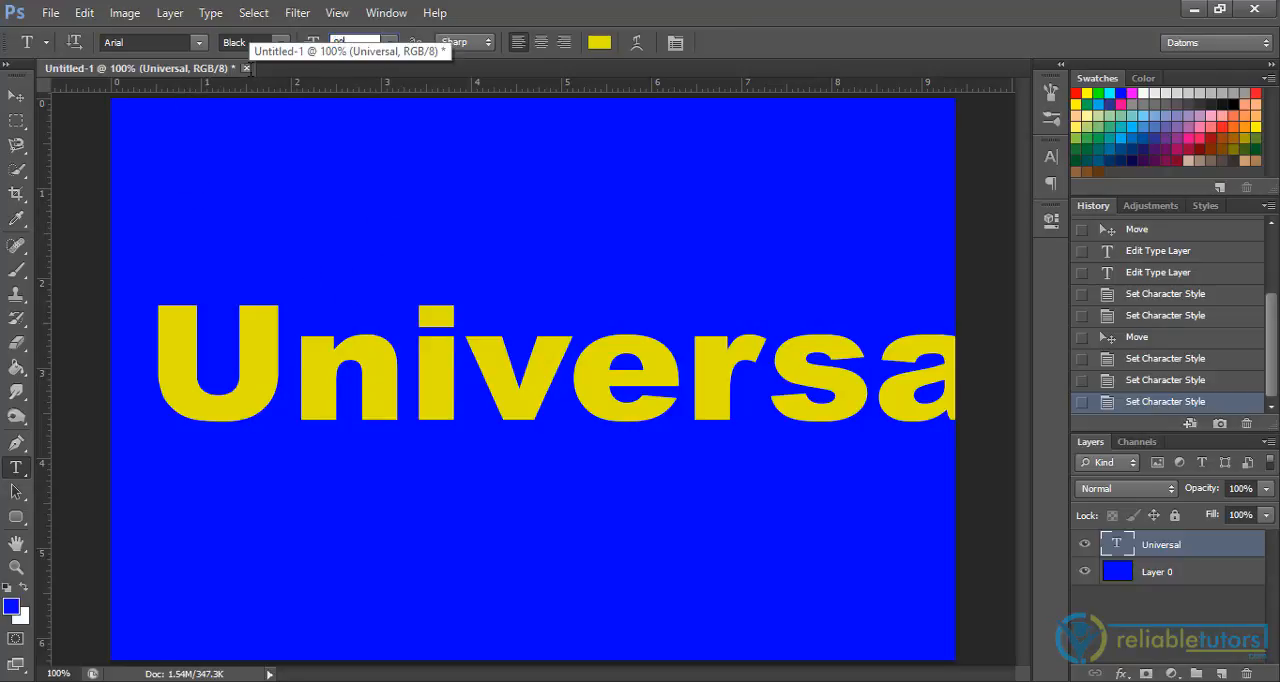
pyautogui.press('Return')
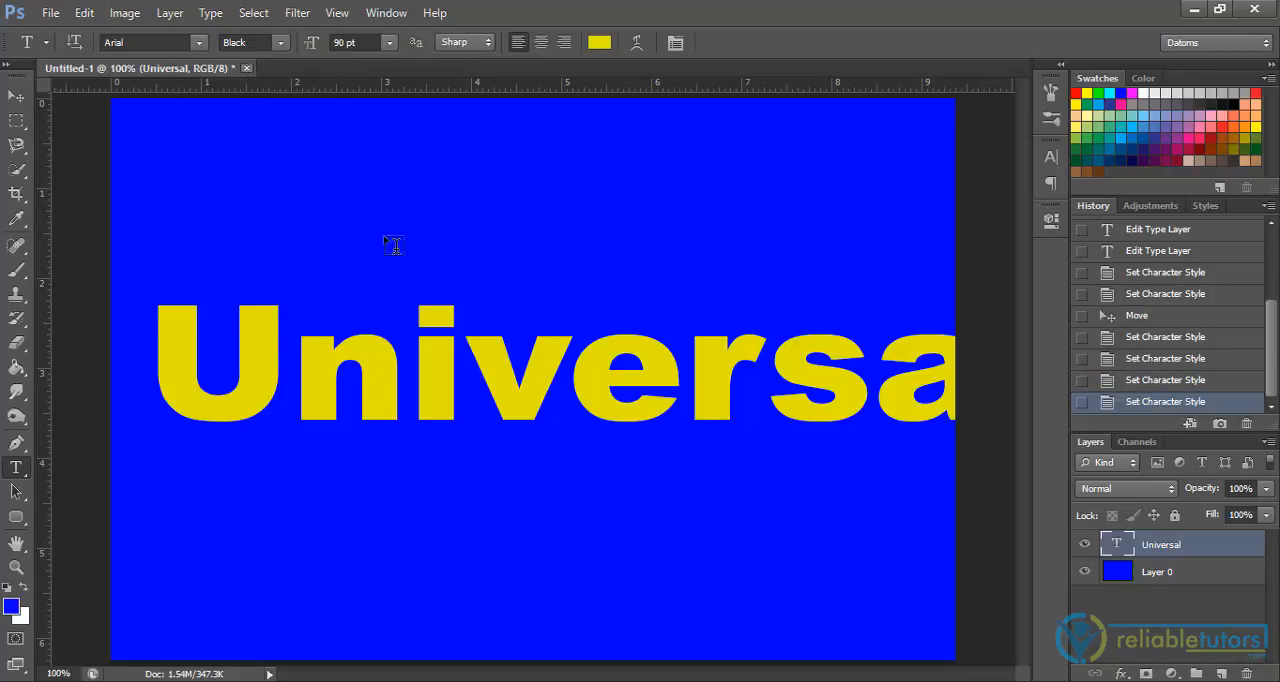
# Step: Try a font size of 60 pt on the "Universal" text and undo that size change
pyautogui.click(389, 43)
pyautogui.click(379, 340)
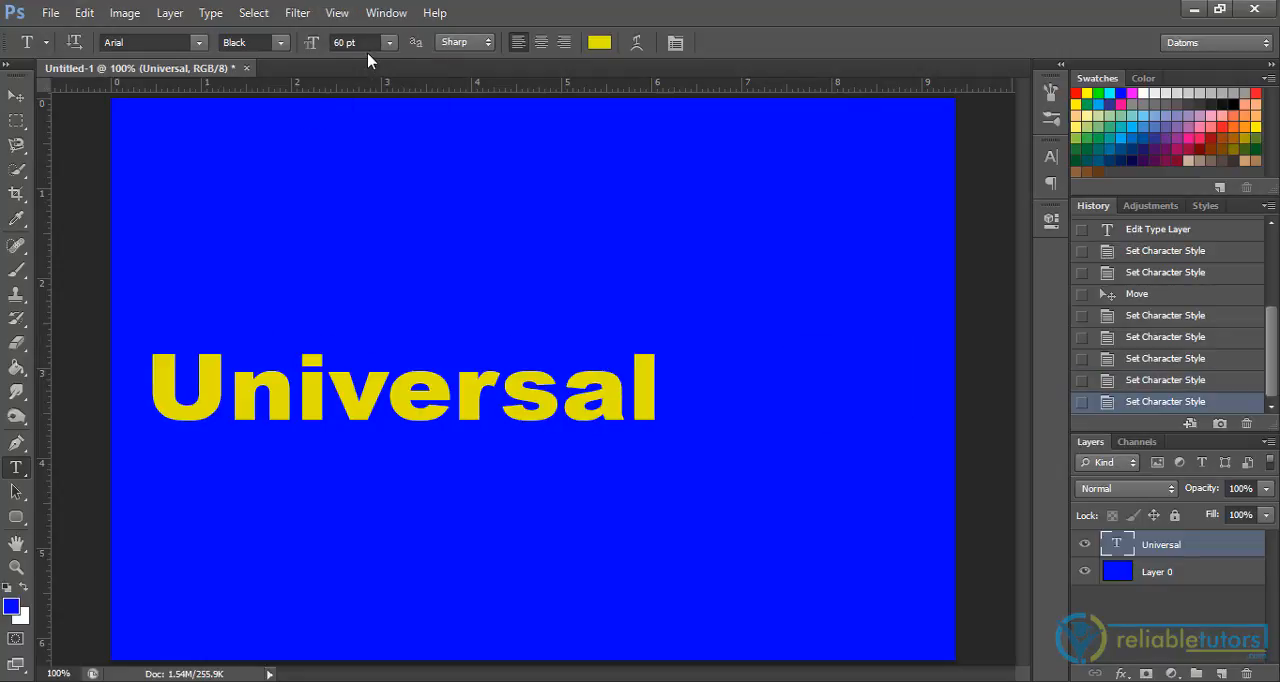
pyautogui.hotkey('ctrl', 'z')
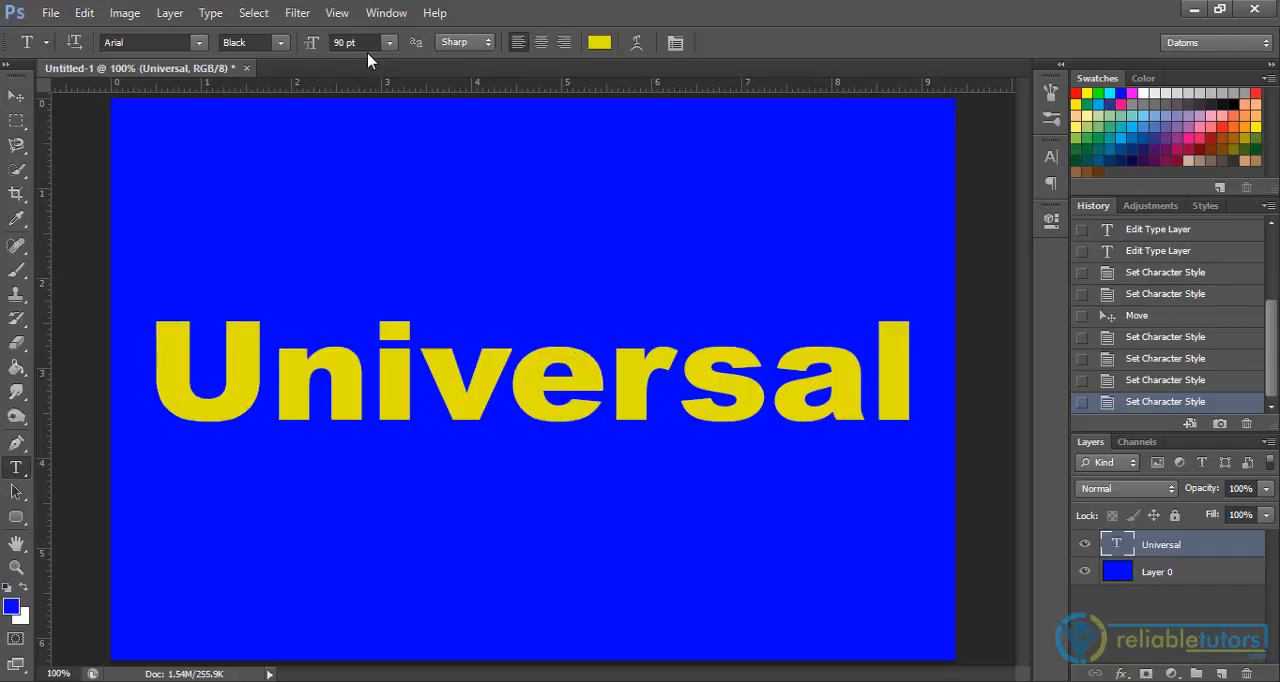
# Step: Free-transform the "Universal" text to about 112% height and 101% width, shift it slightly down, and commit the transform
pyautogui.click(28, 97)
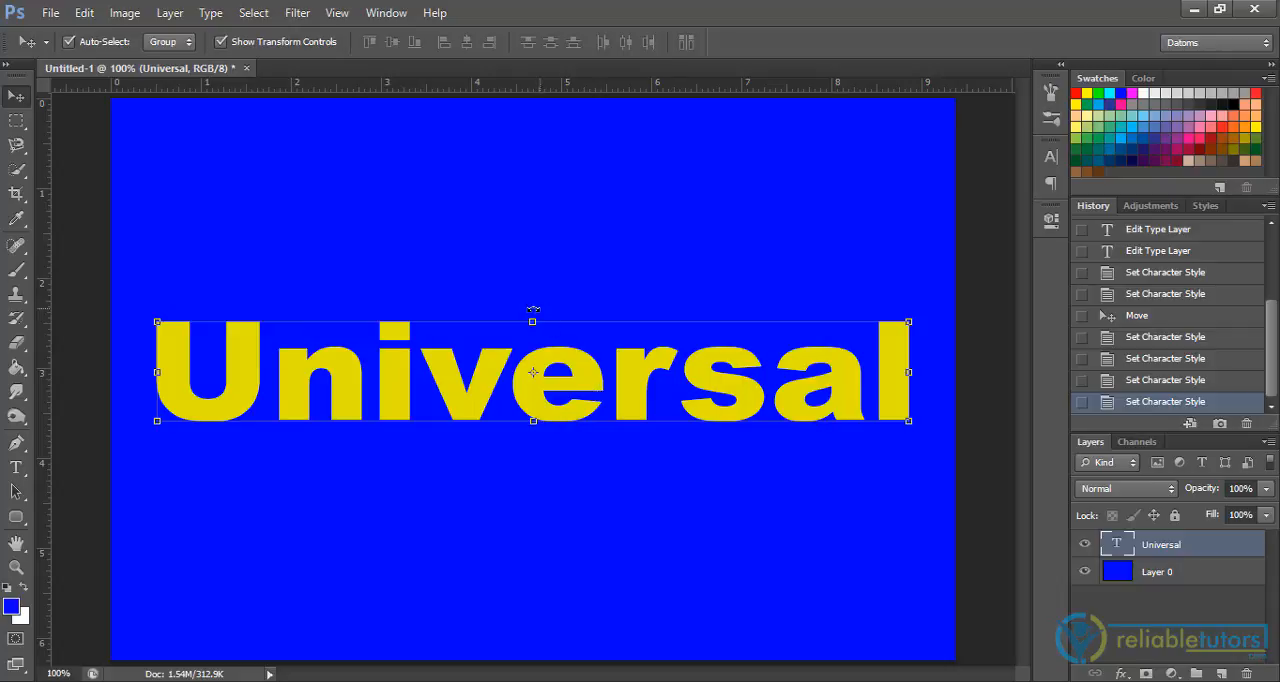
pyautogui.moveTo(532, 321); pyautogui.dragTo(530, 268)
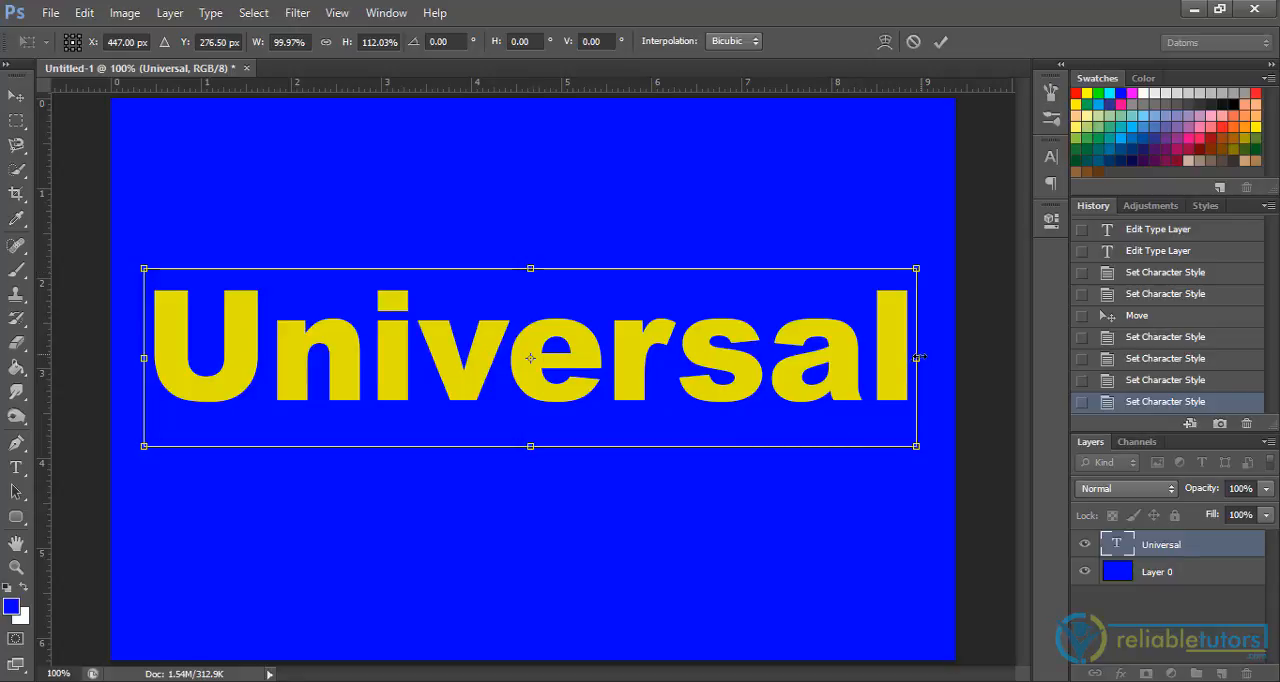
pyautogui.moveTo(917, 359); pyautogui.dragTo(923, 358)
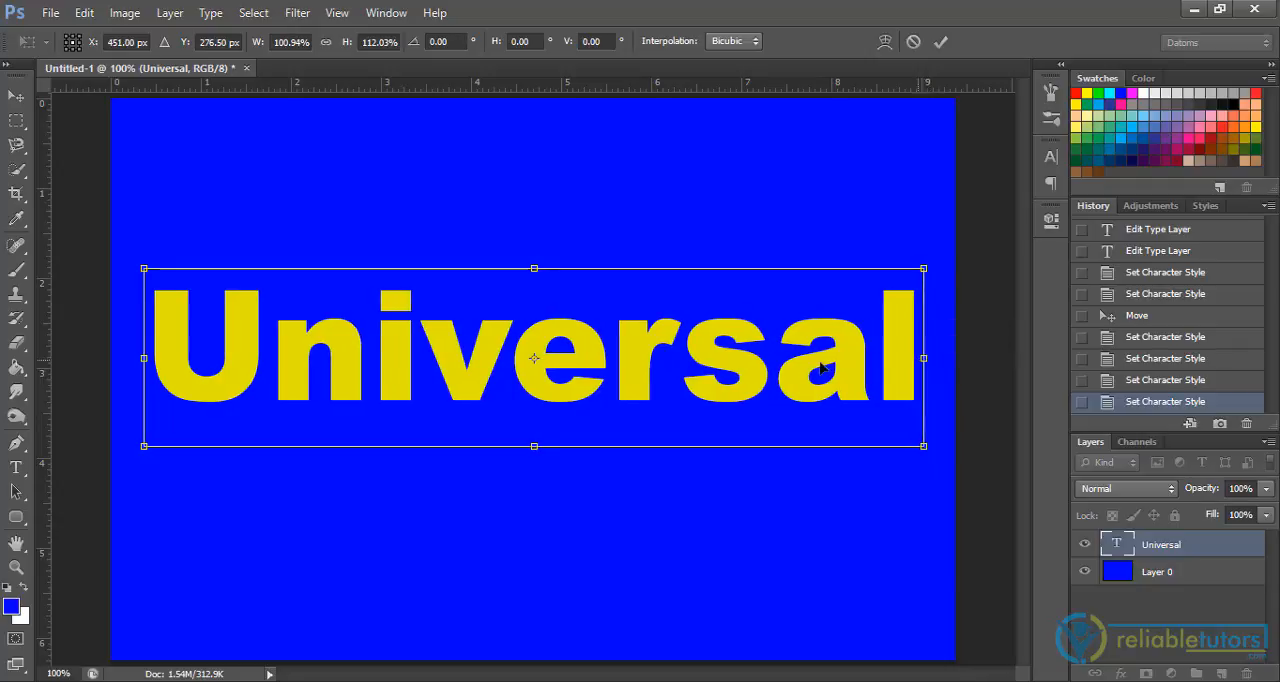
pyautogui.moveTo(714, 351); pyautogui.dragTo(711, 372)
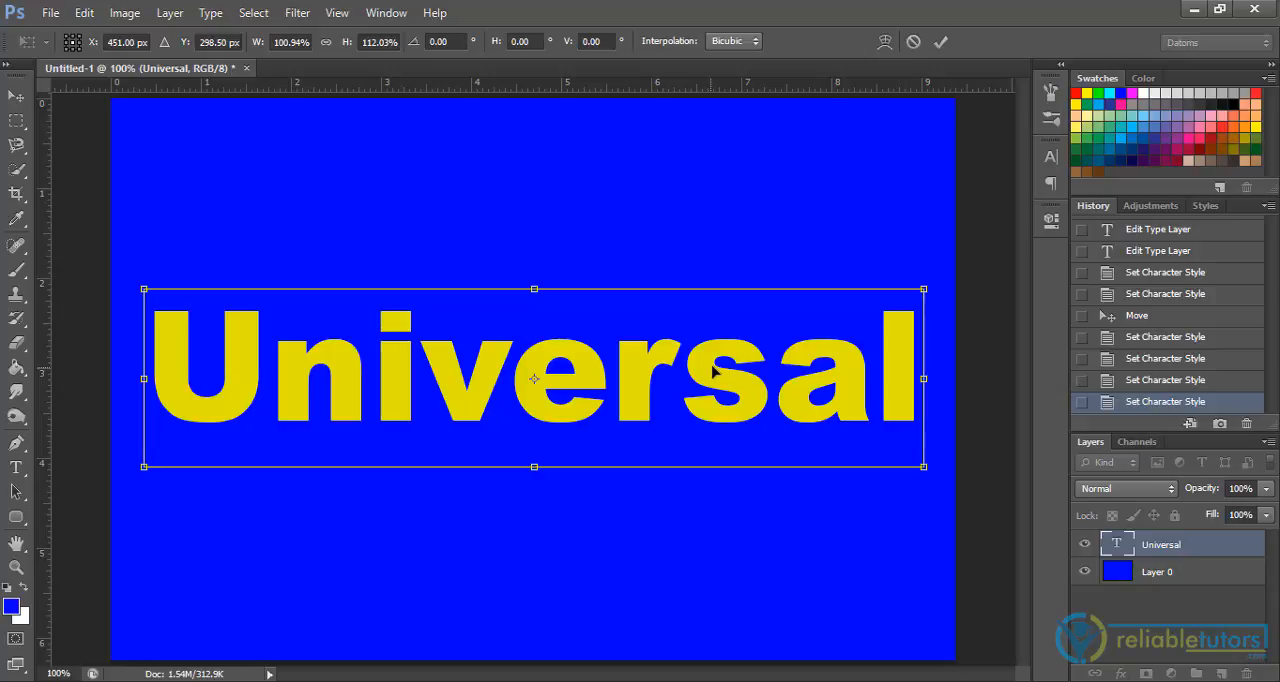
pyautogui.click(941, 42)
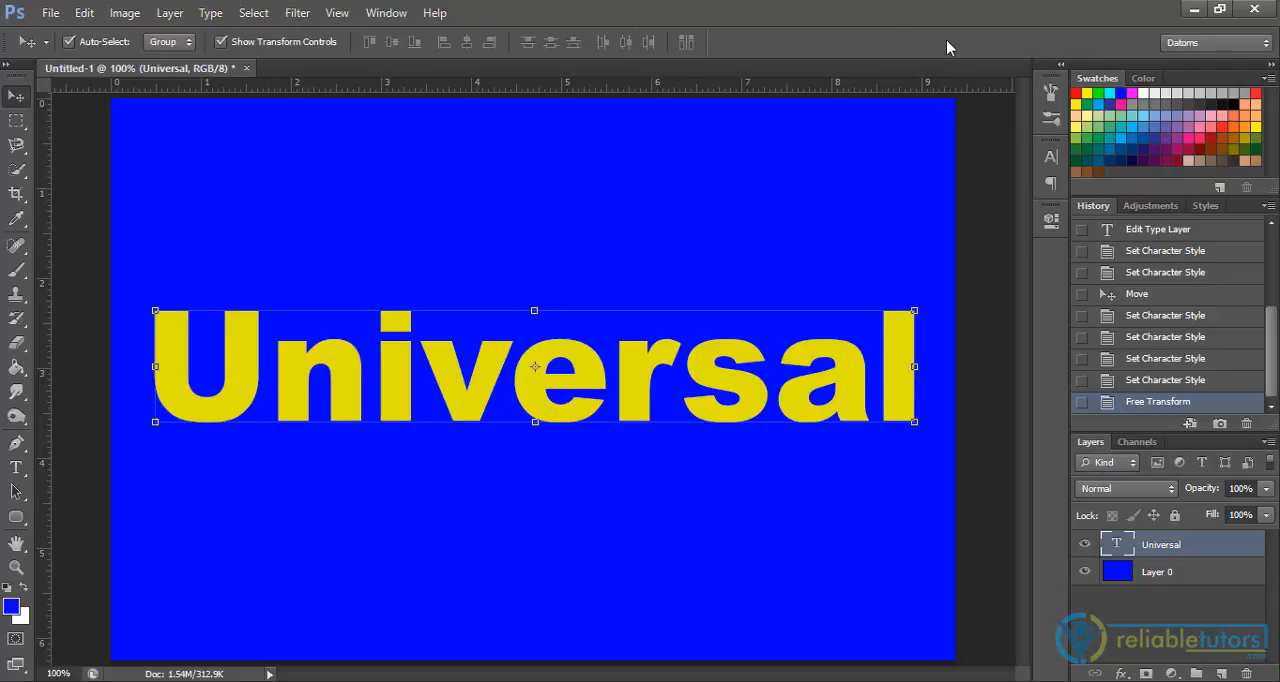
# Step: Switch the "Universal" text to vertical orientation and move it up and right so its first letters lie on the canvas
pyautogui.click(18, 474)
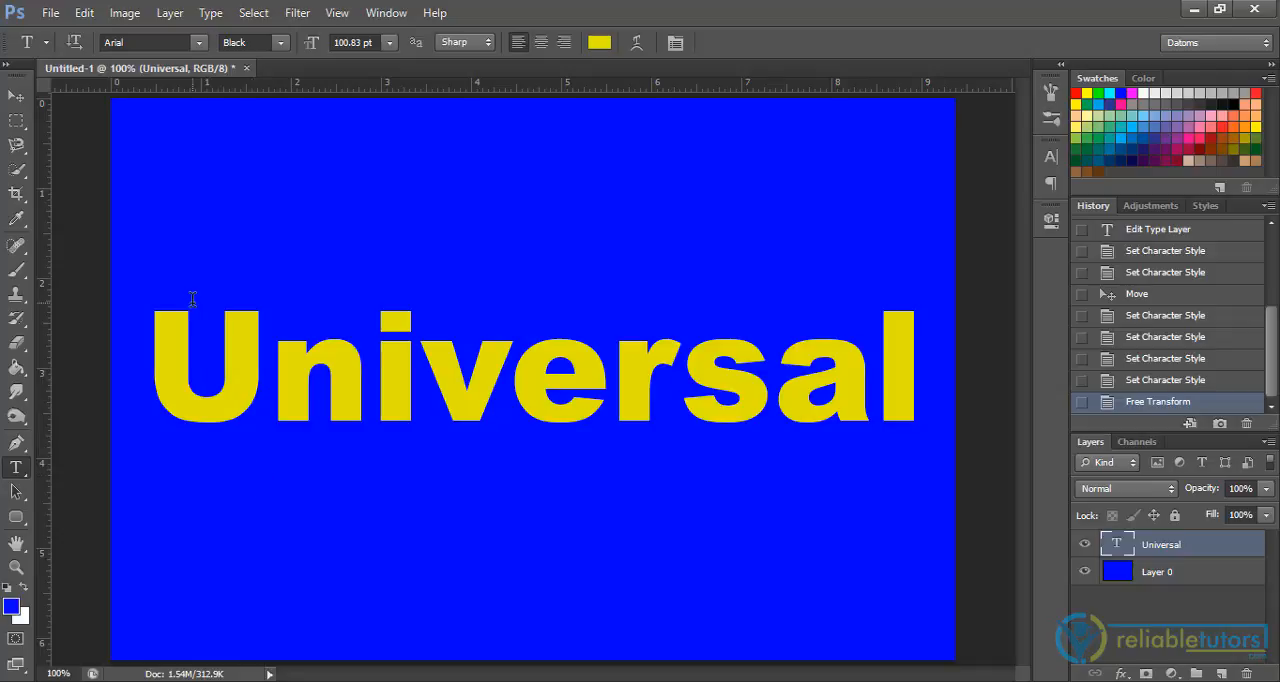
pyautogui.click(79, 44)
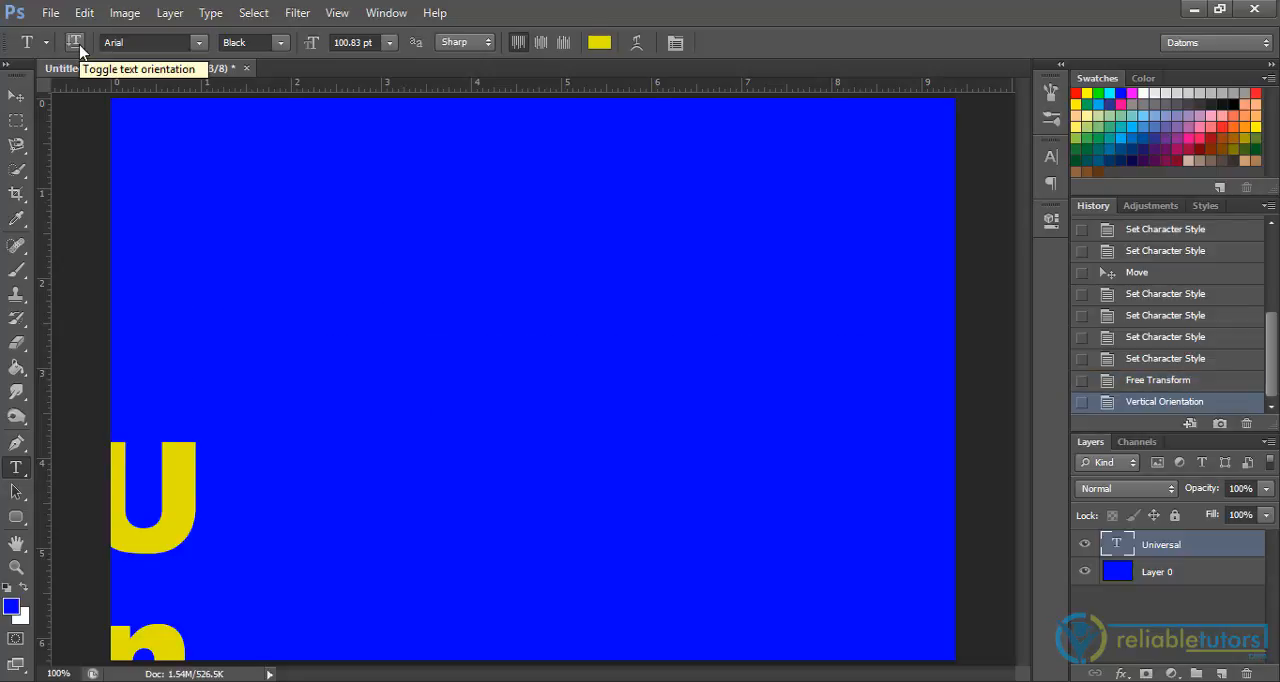
pyautogui.click(16, 95)
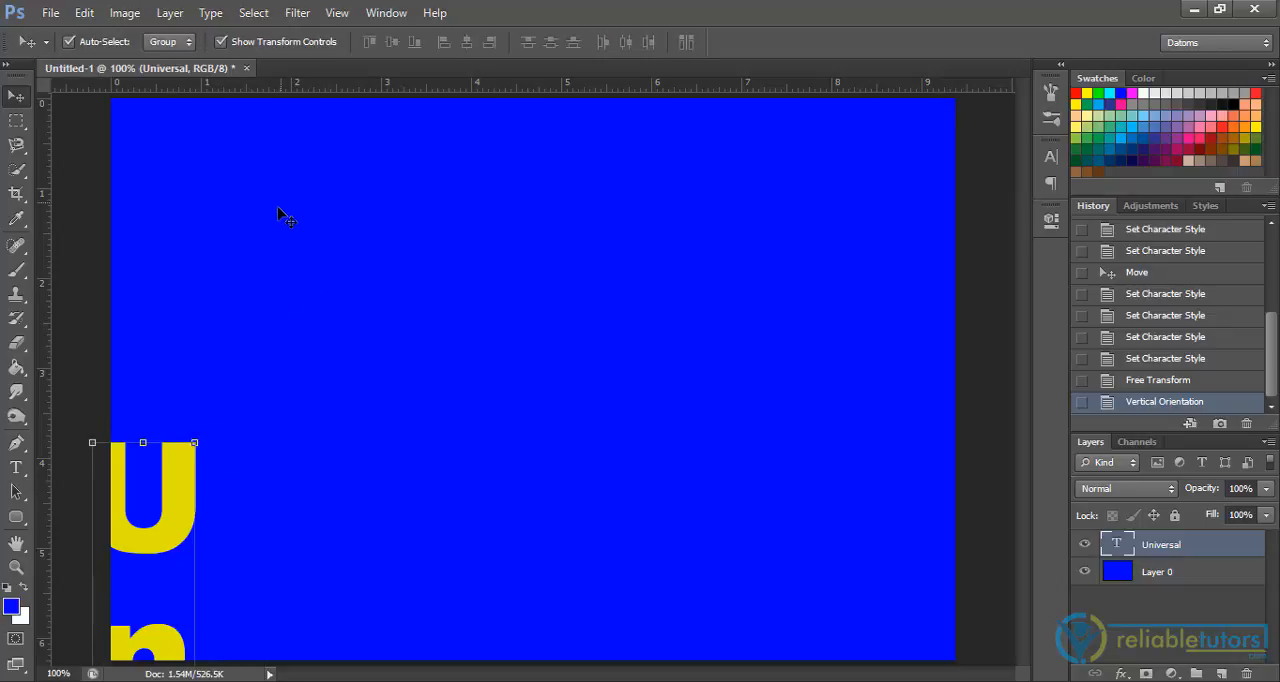
pyautogui.moveTo(192, 482); pyautogui.dragTo(292, 256)
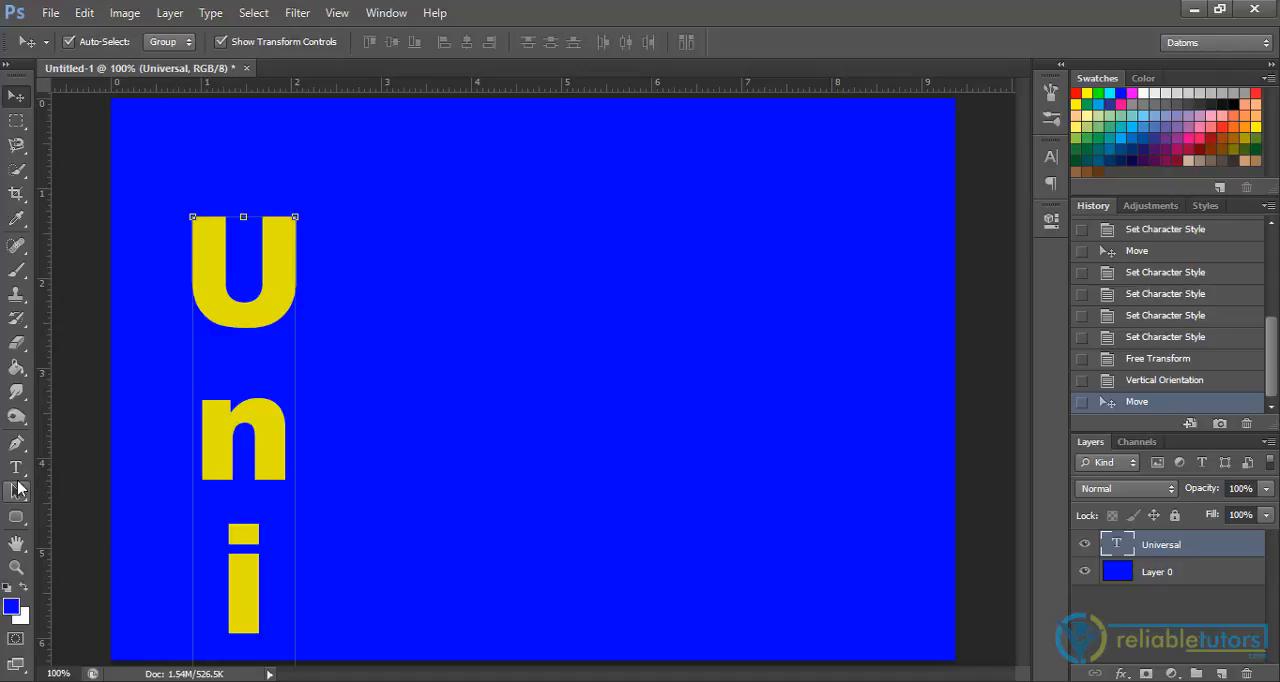
# Step: Return the "Universal" text to horizontal orientation and move it back to the middle of the canvas
pyautogui.click(16, 466)
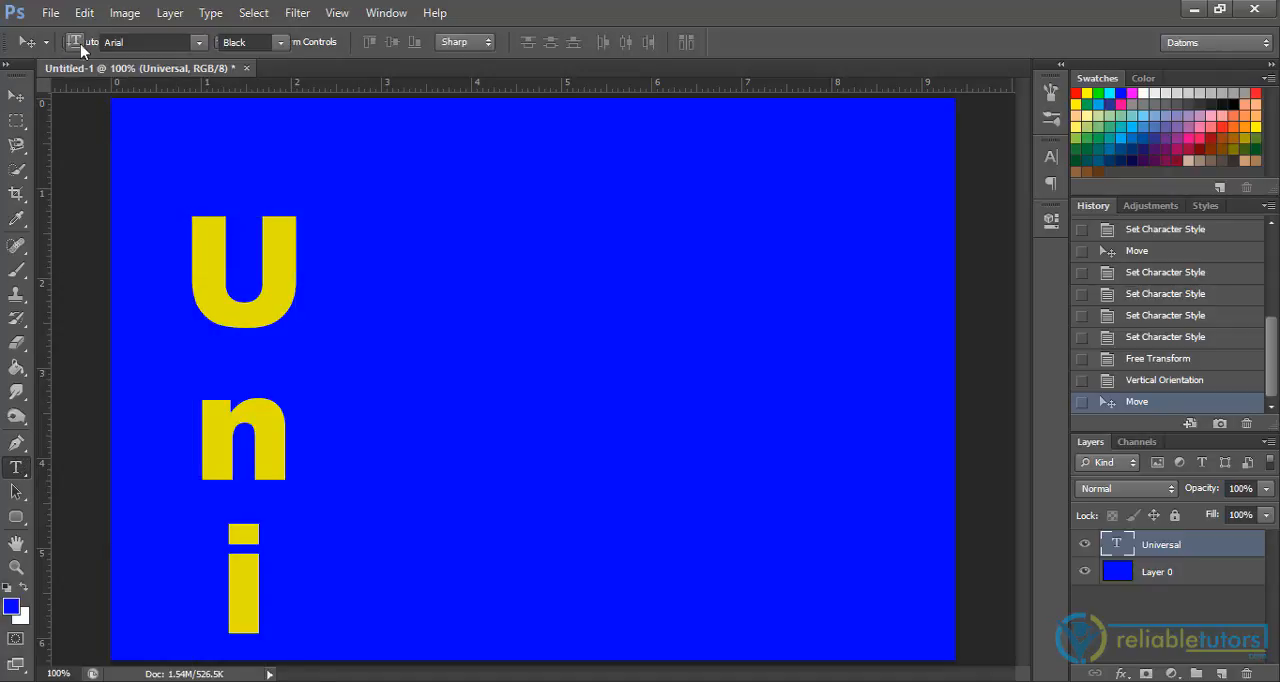
pyautogui.click(81, 44)
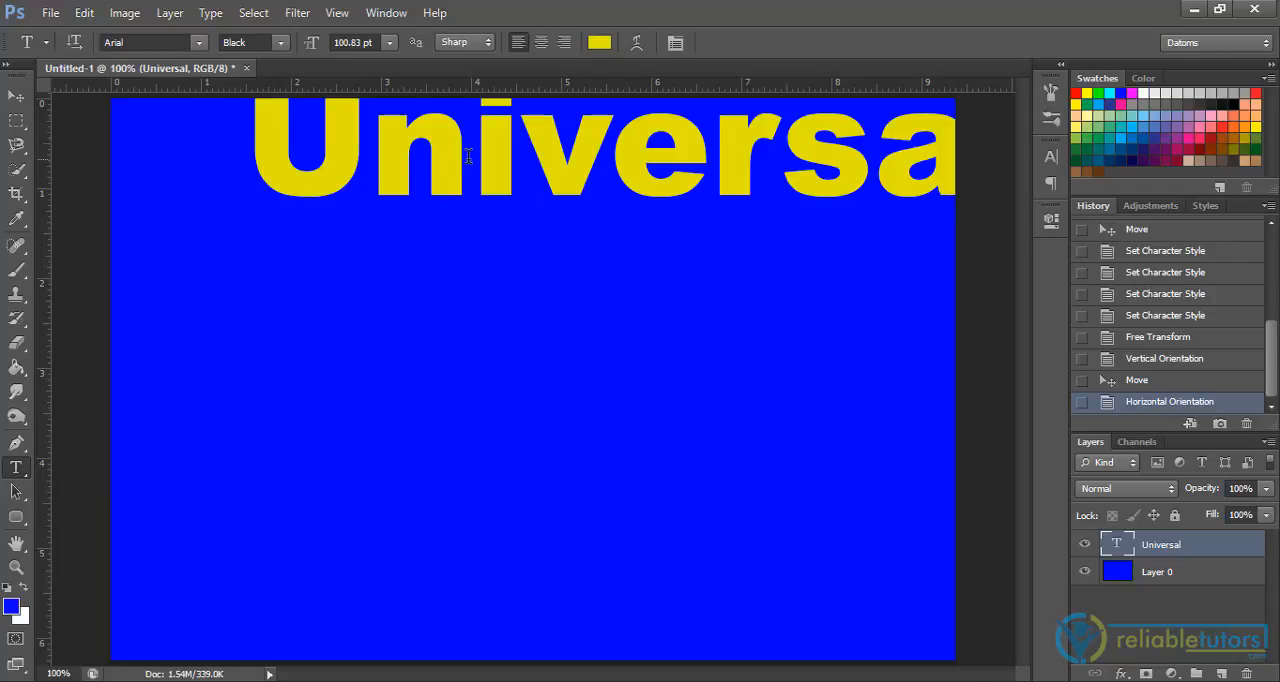
pyautogui.press('v')
pyautogui.moveTo(449, 160); pyautogui.dragTo(341, 372)
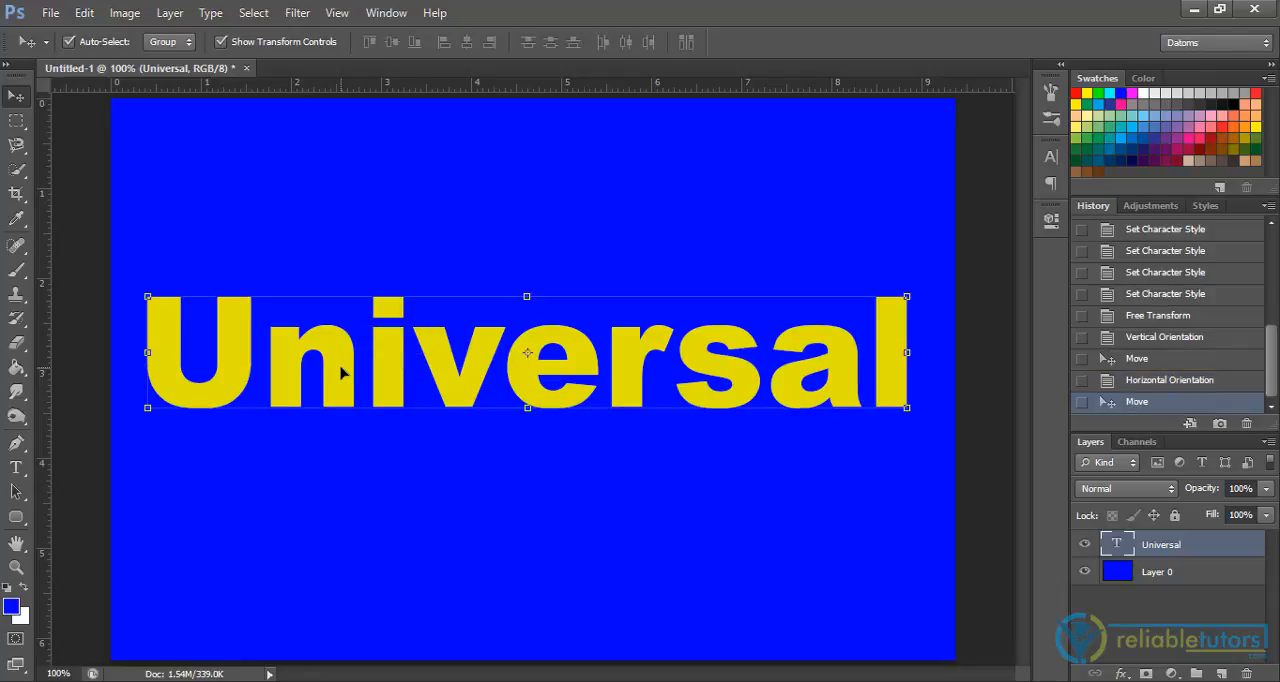